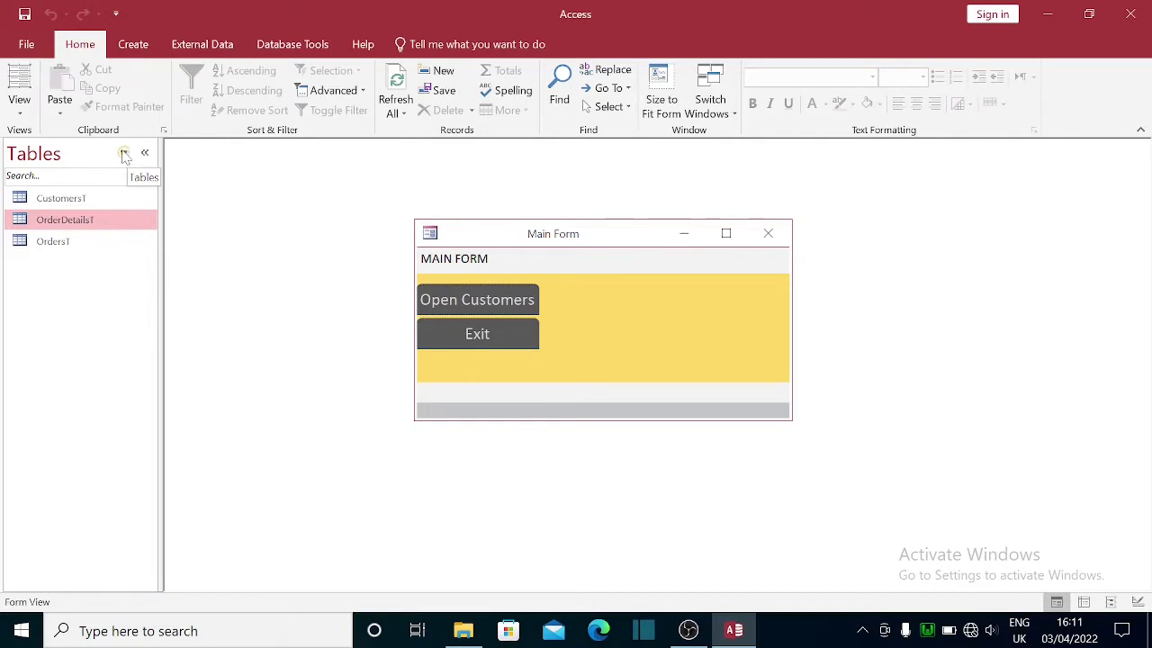
Open the OrderDetailsT table, examine the repeated entries in its ItemName column, and close the table.
left_click(124, 155)
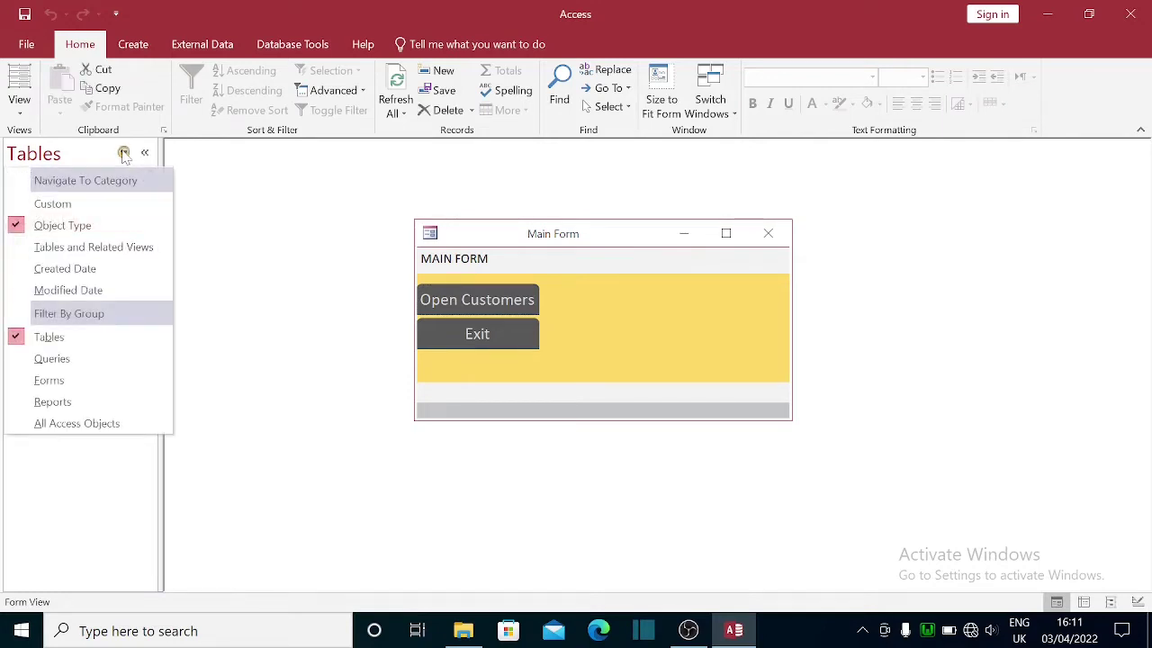
left_click(54, 339)
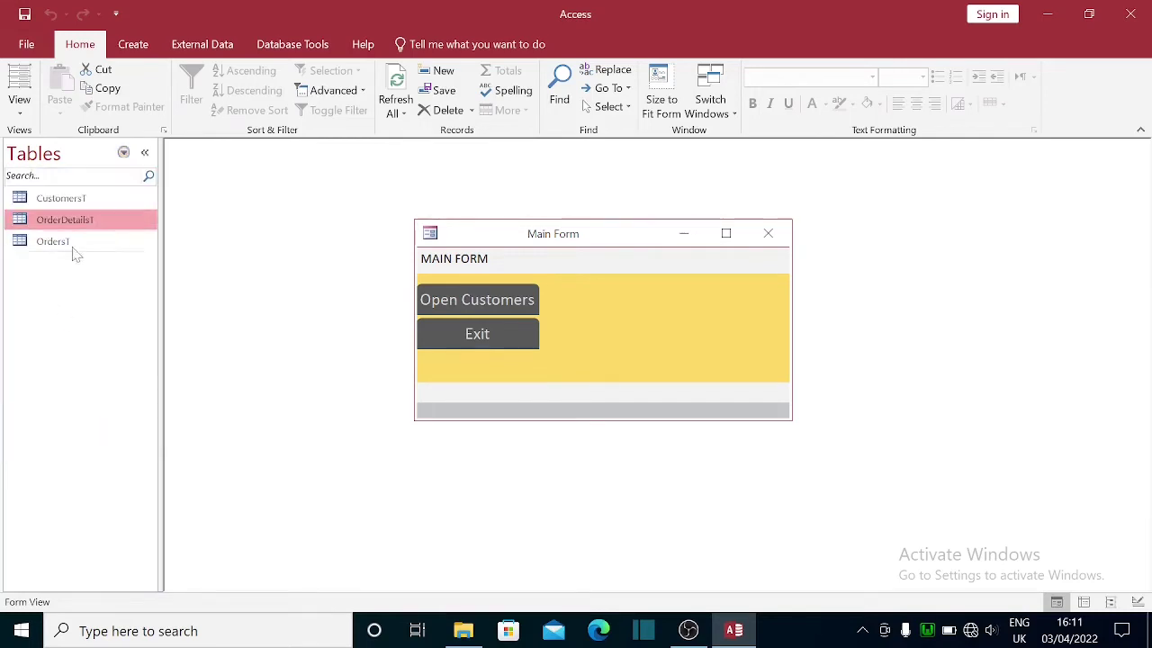
left_click(95, 205)
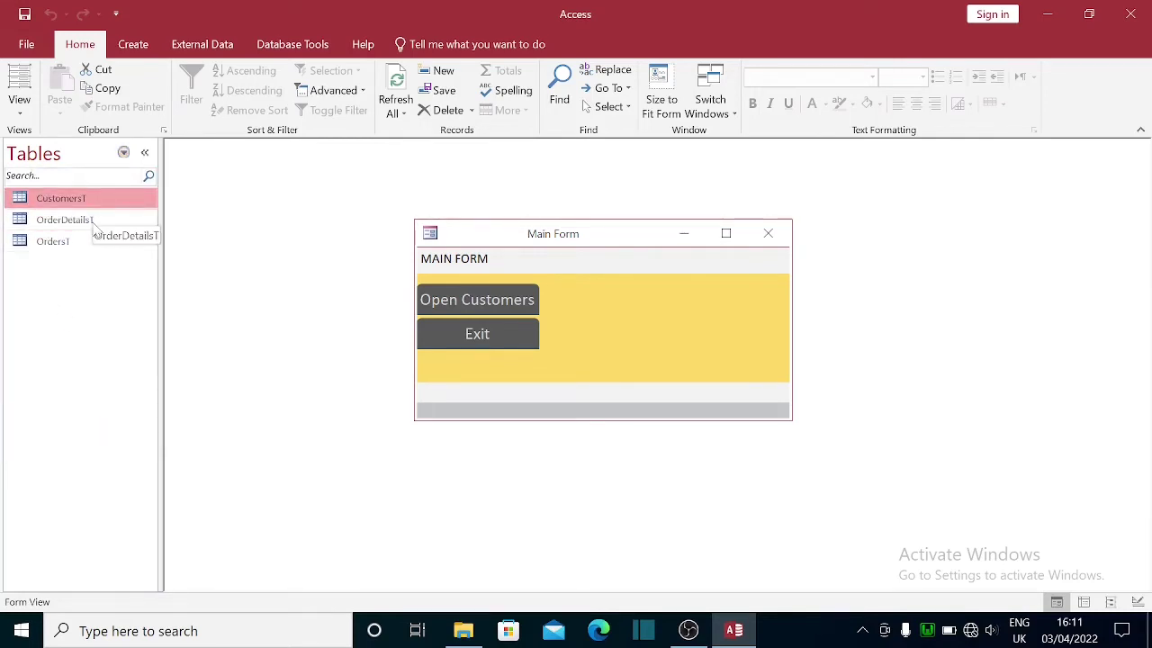
left_click(86, 229)
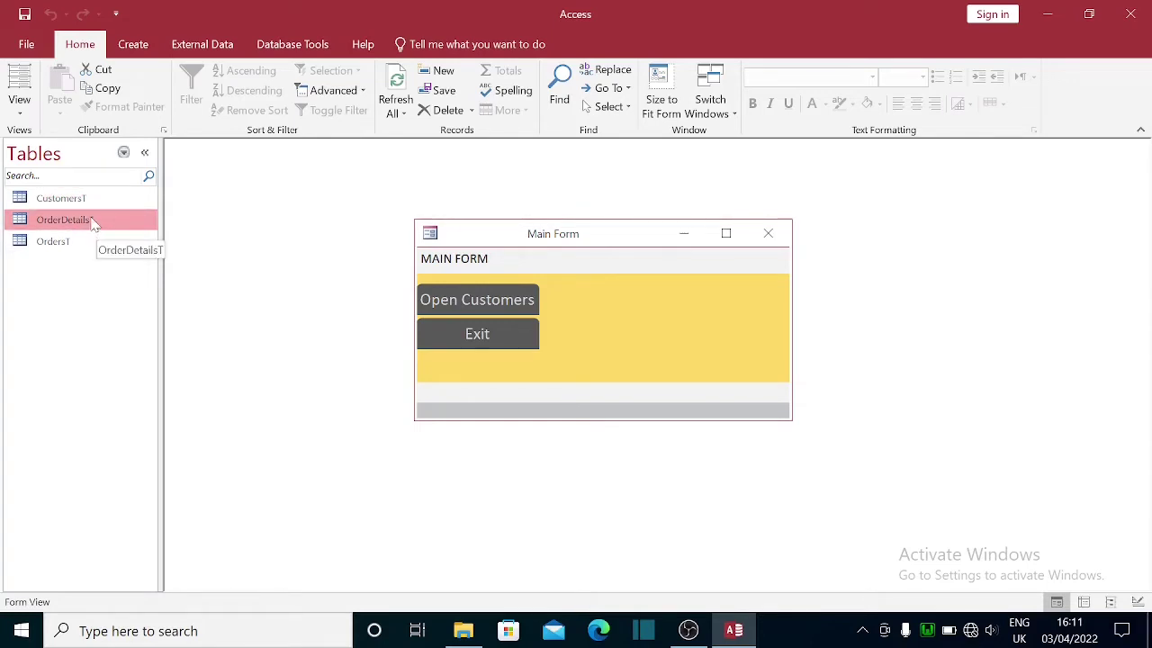
double_click(95, 225)
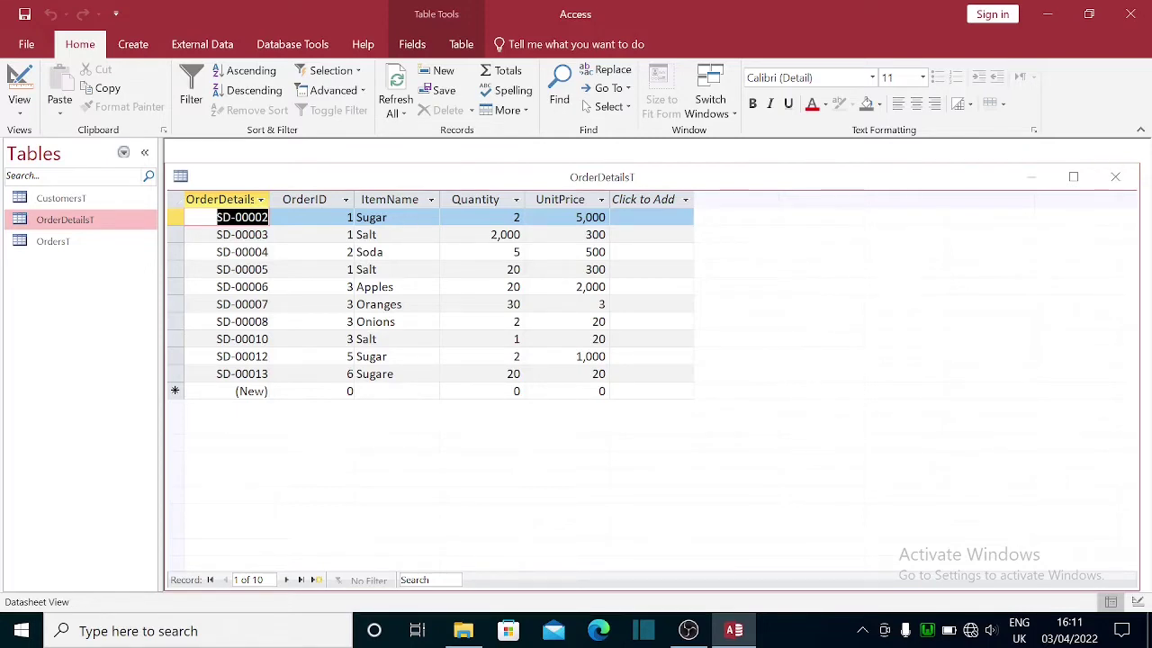
key("Tab")
key("Tab")
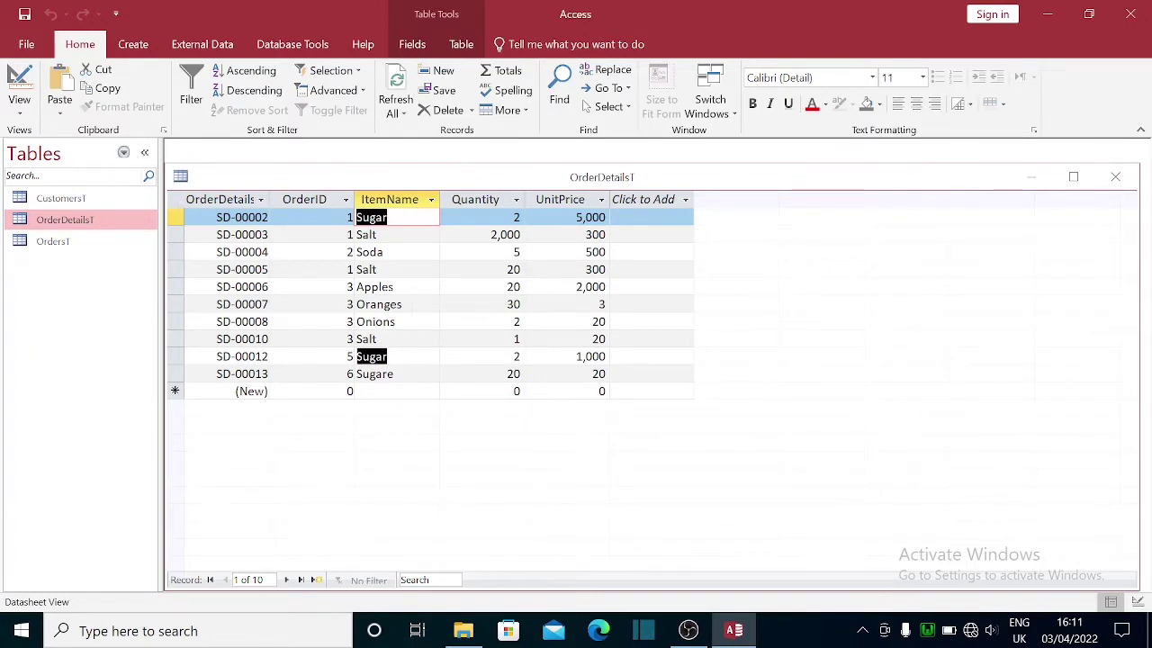
left_click(370, 356)
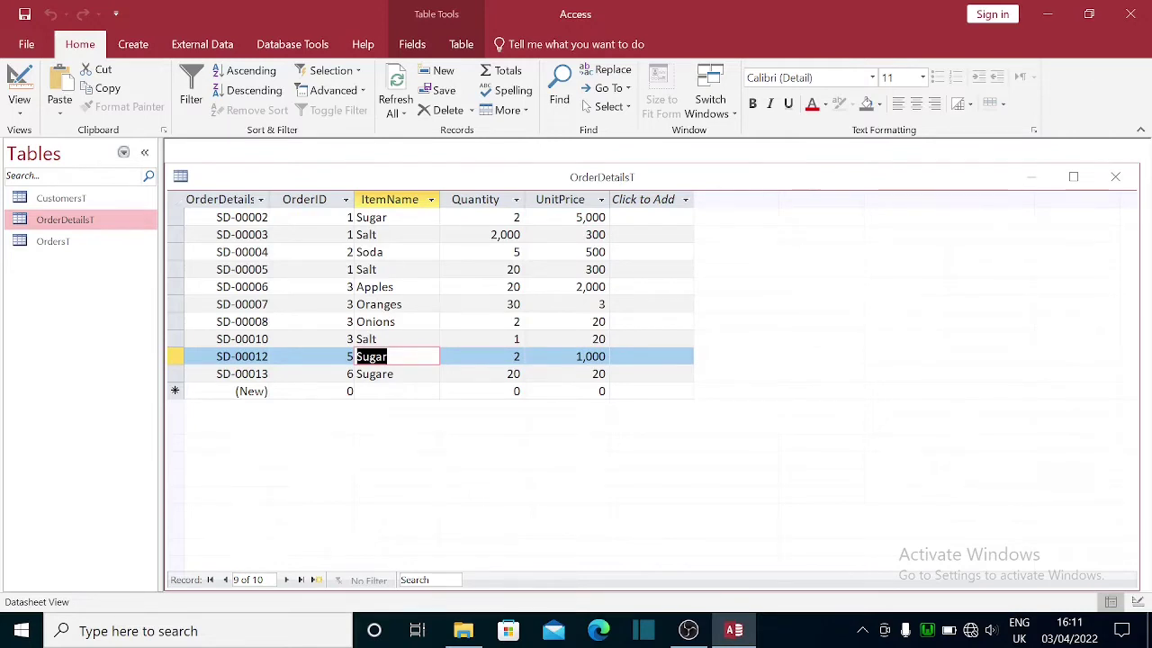
left_click(387, 216)
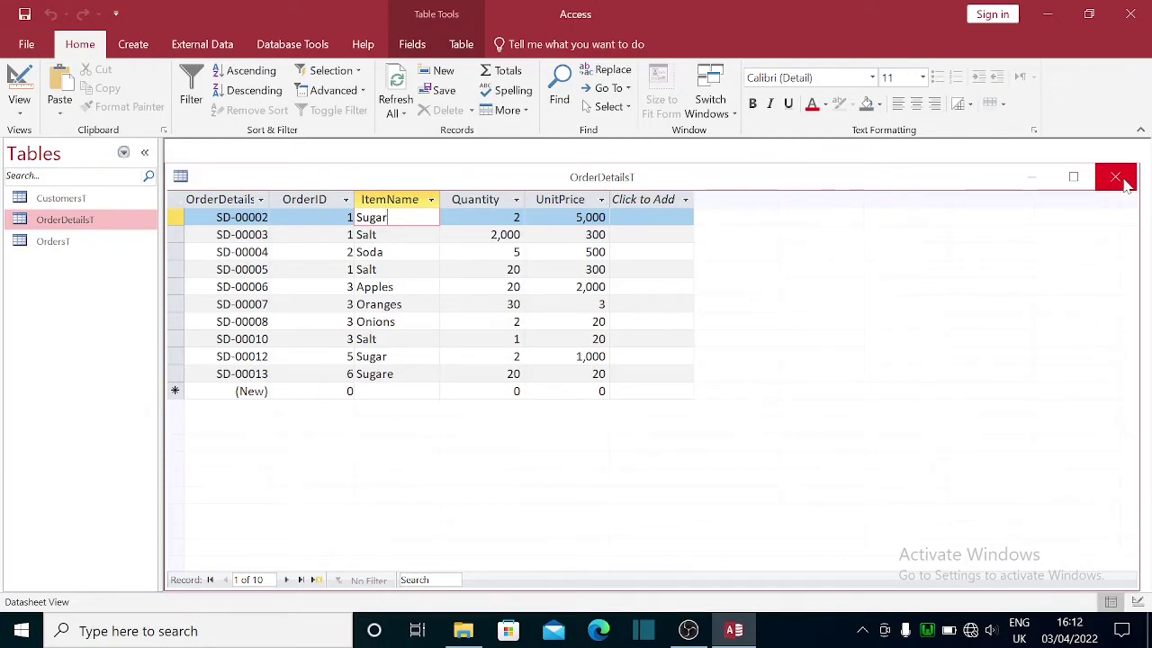
left_click(1116, 178)
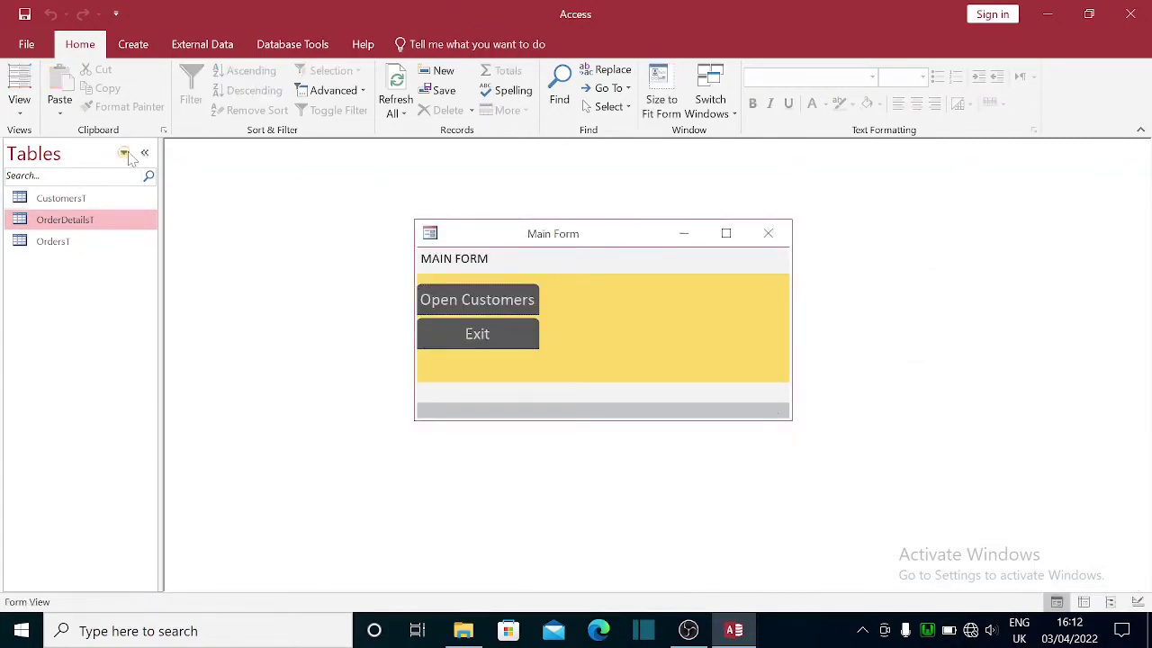
List the database's queries and create a new query in Design view based on the OrderDetailsT table.
left_click(123, 153)
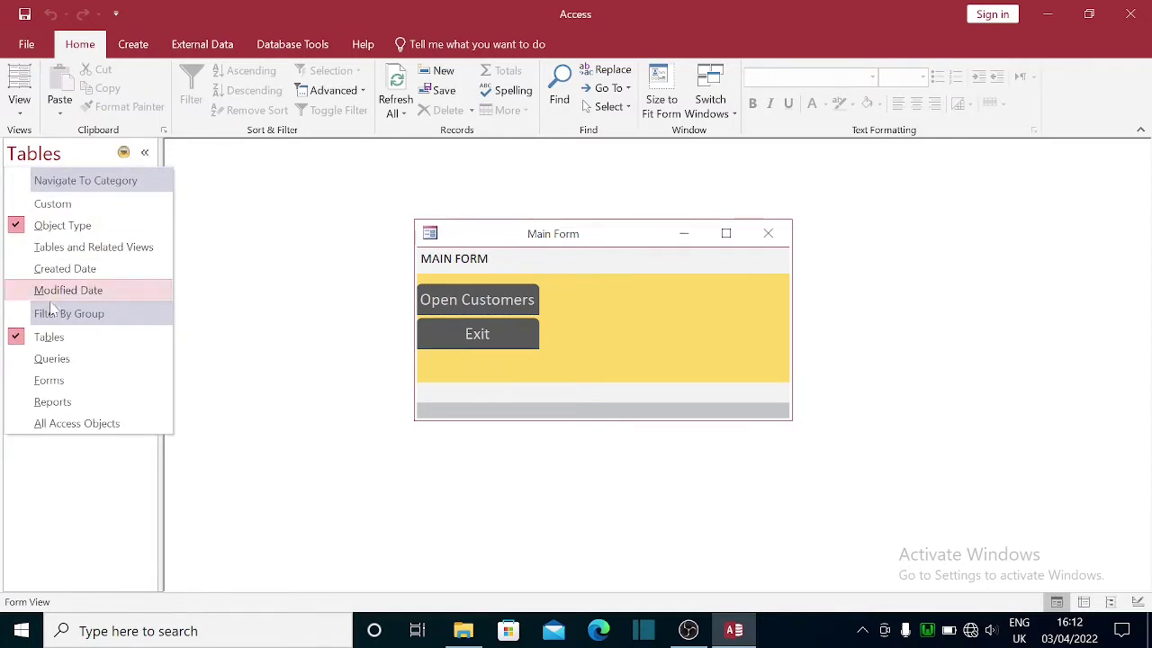
left_click(54, 358)
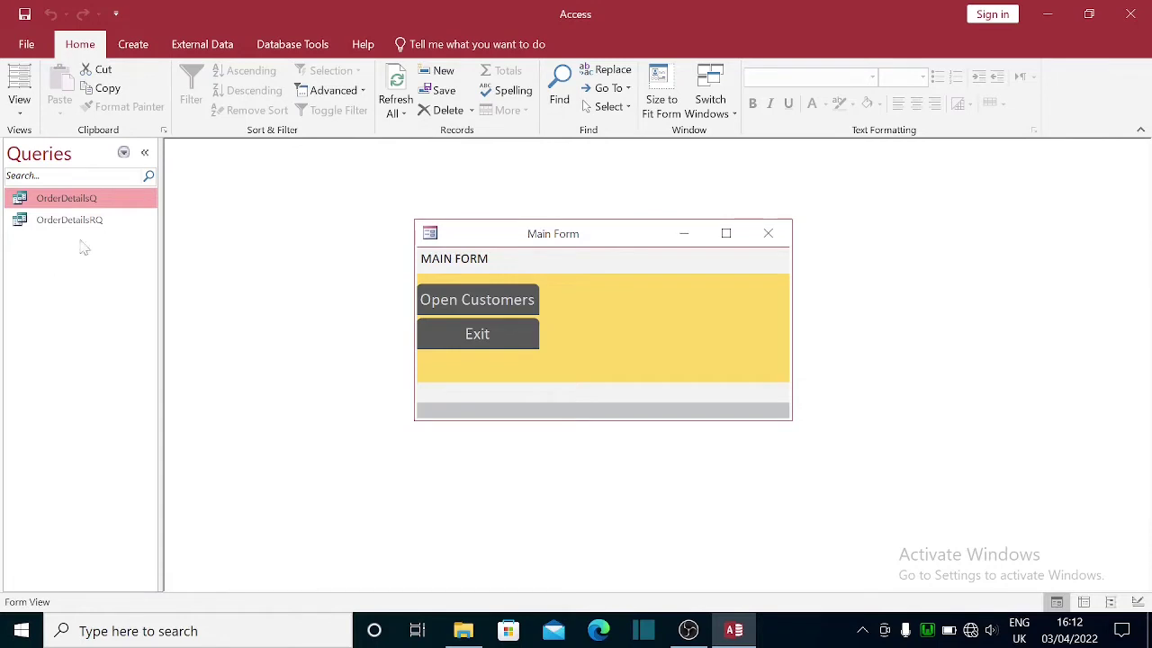
left_click(138, 46)
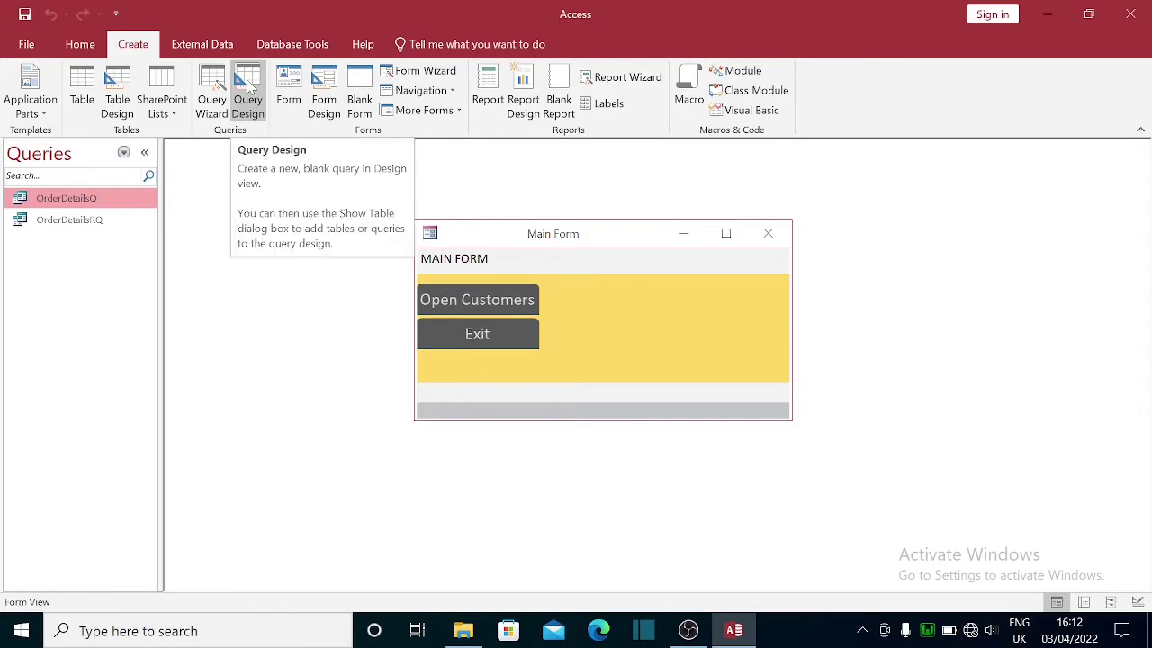
left_click(250, 85)
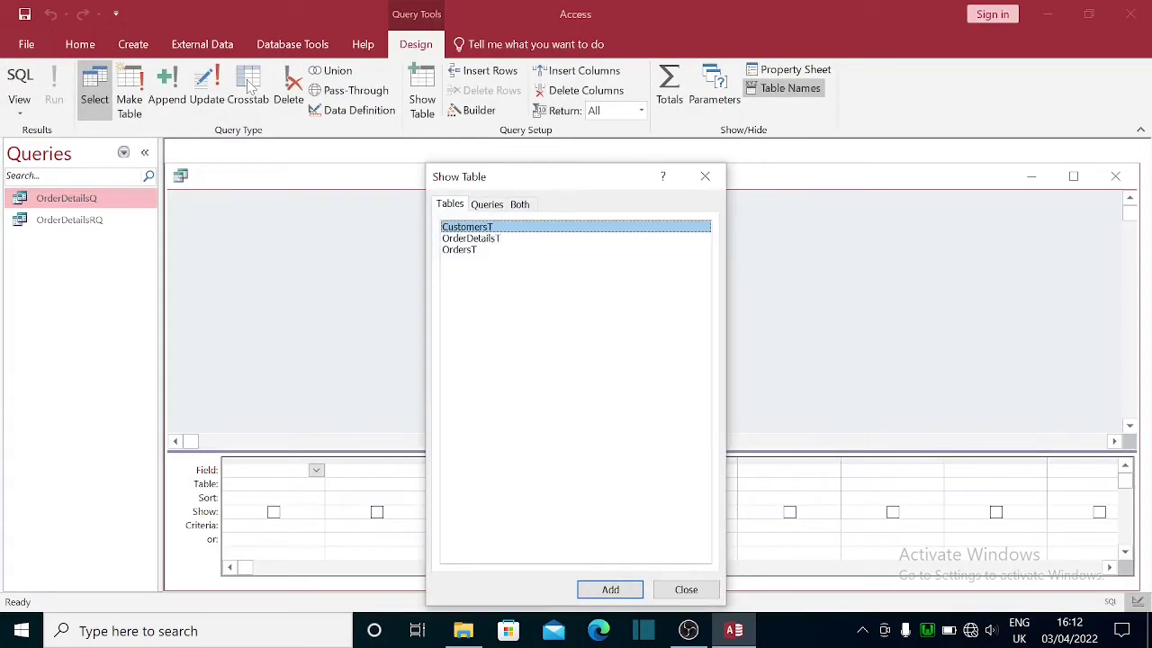
left_click(491, 241)
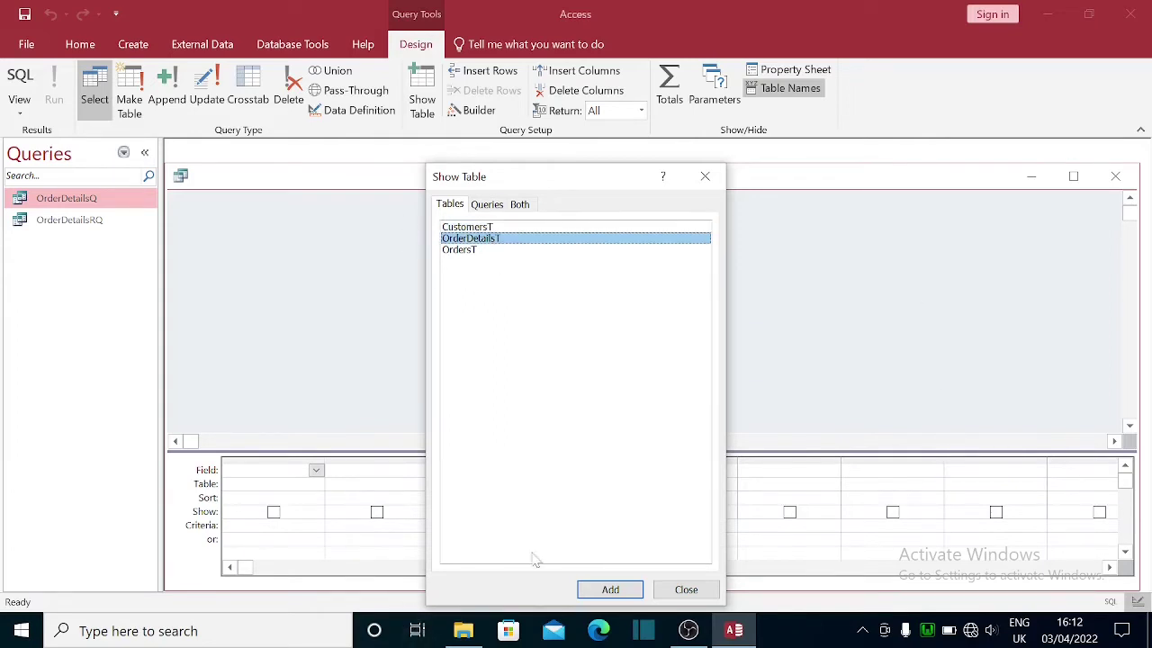
left_click(610, 590)
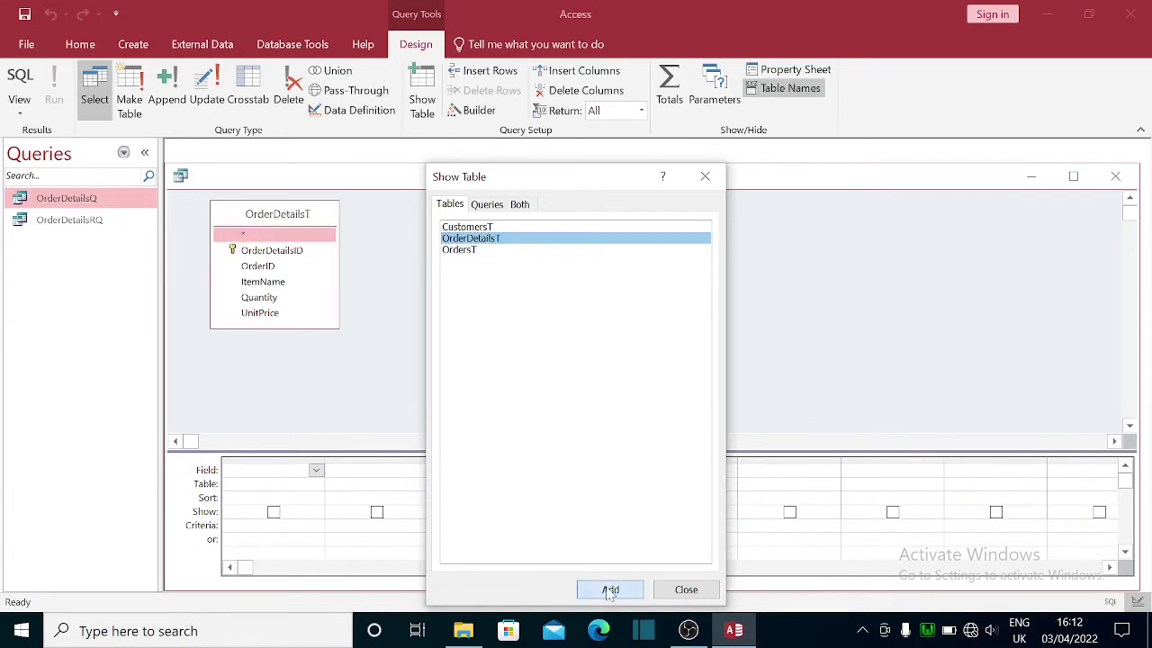
left_click(705, 177)
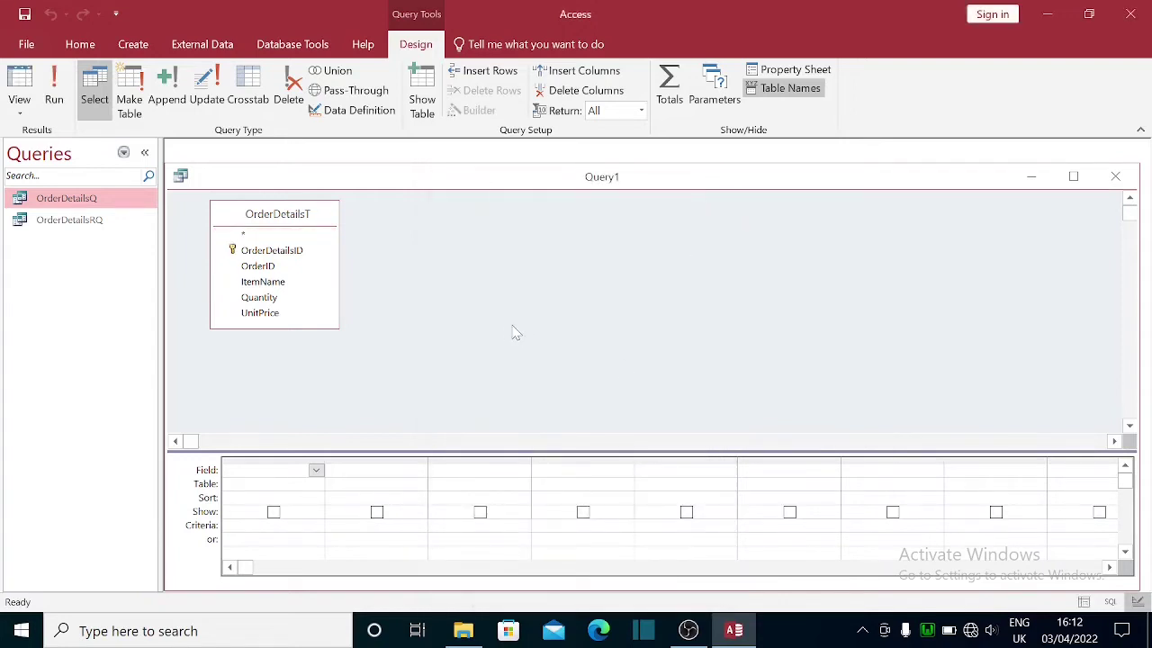
left_click(280, 256)
left_click(266, 236)
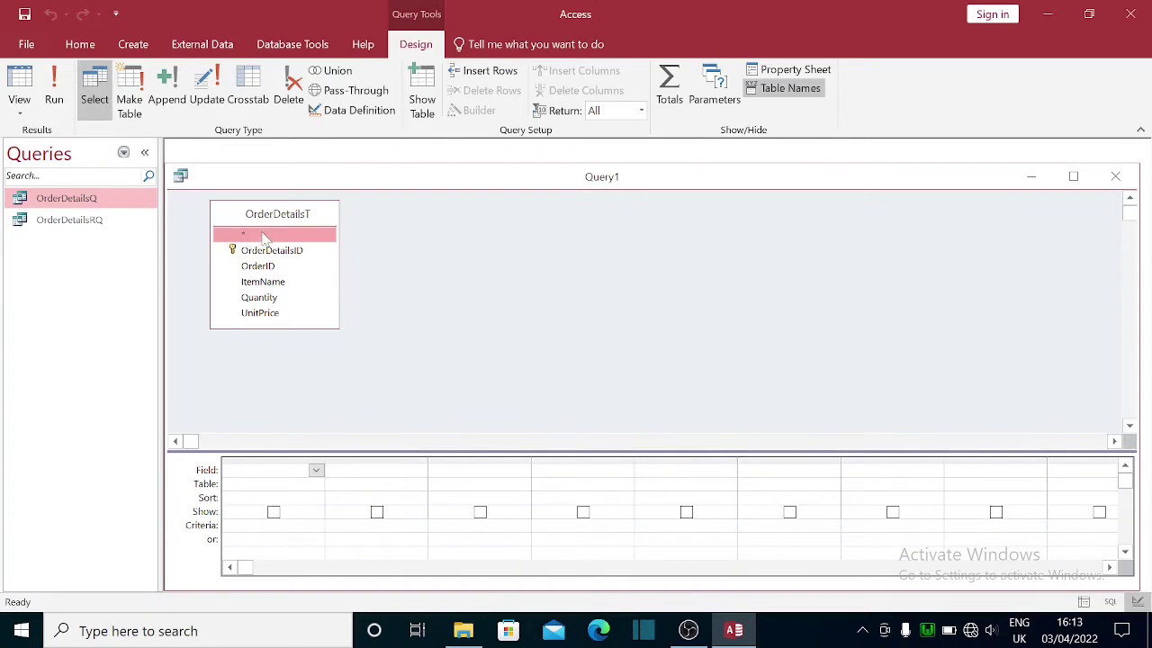
left_click_drag(255, 236, 290, 474)
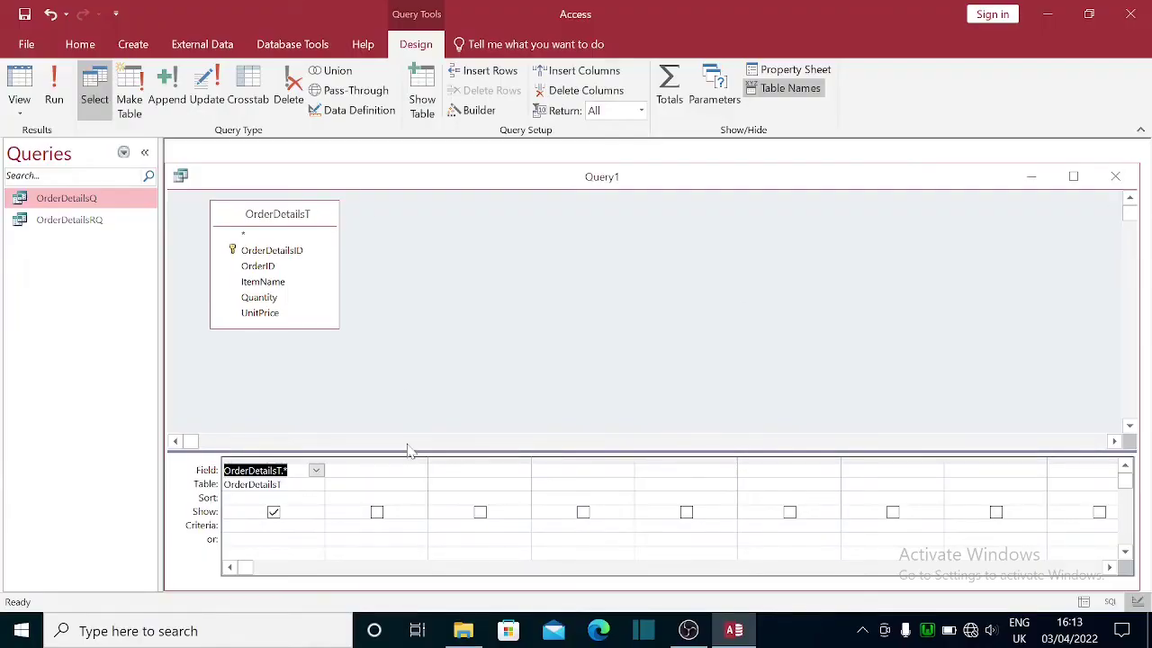
key("Down")
key("Up")
key("Delete")
key("Down")
key("Up")
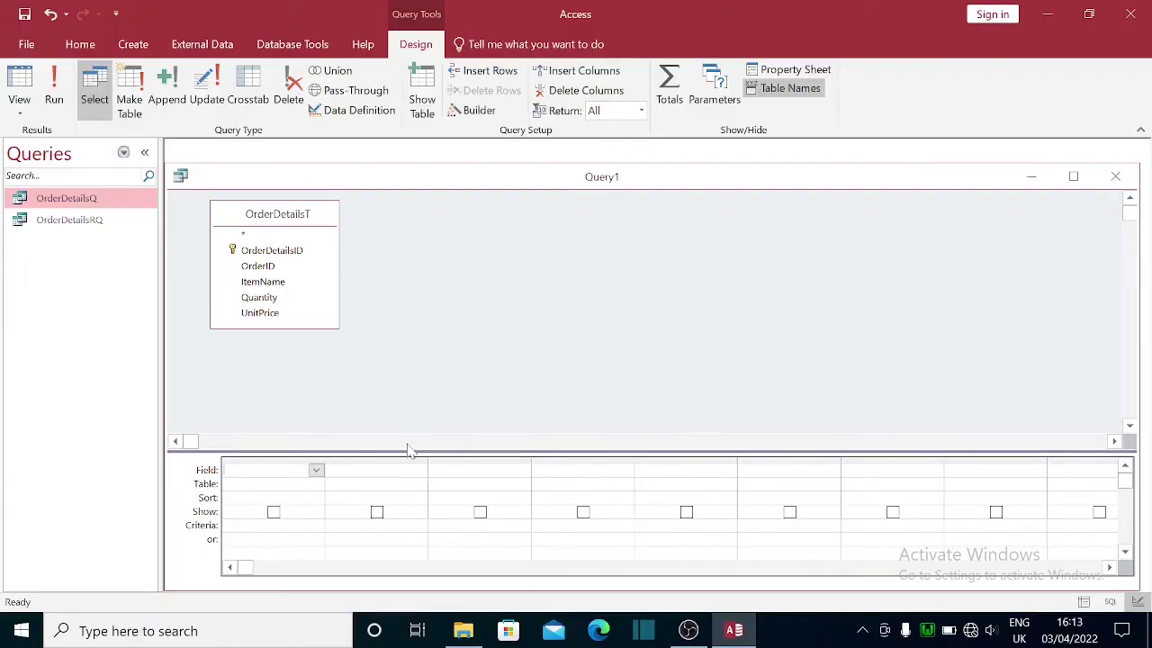
Add the OrderDetailsID, OrderID, ItemName, Quantity and UnitPrice fields to the query's design grid, in that order.
left_click(290, 251)
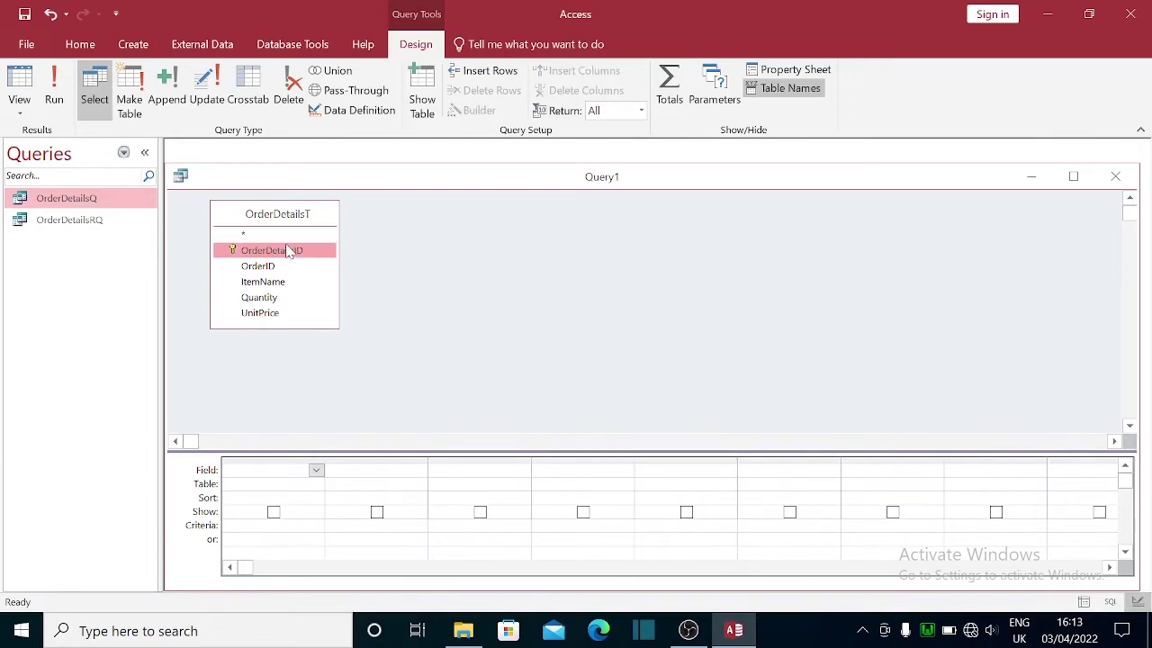
left_click_drag(284, 255, 272, 476)
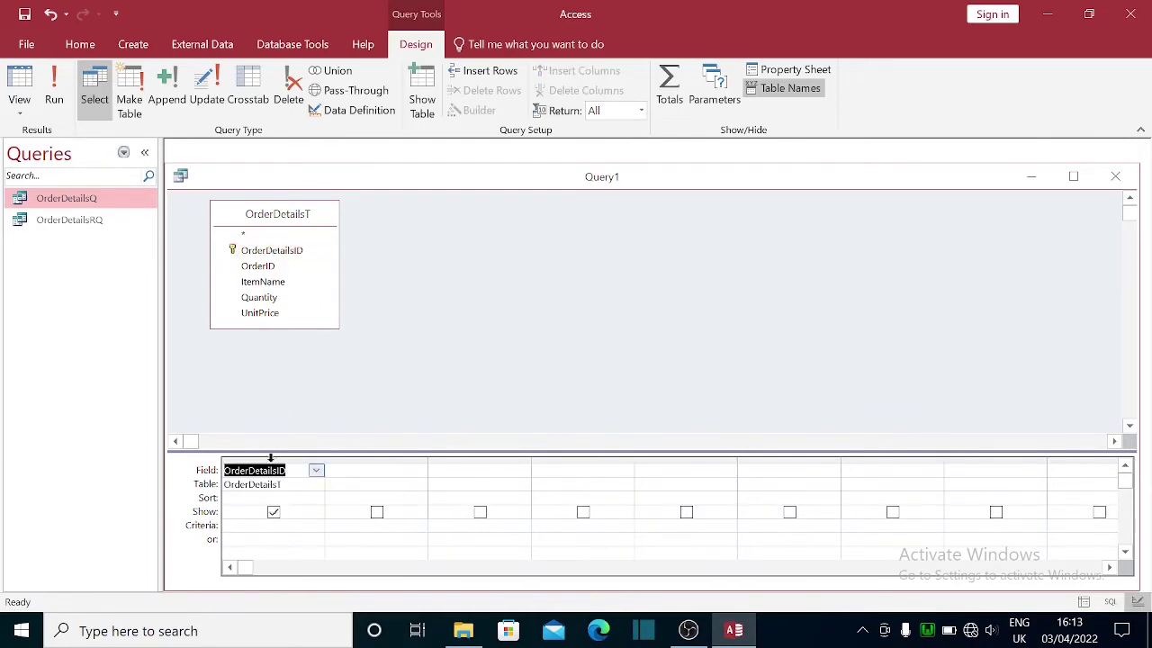
double_click(268, 272)
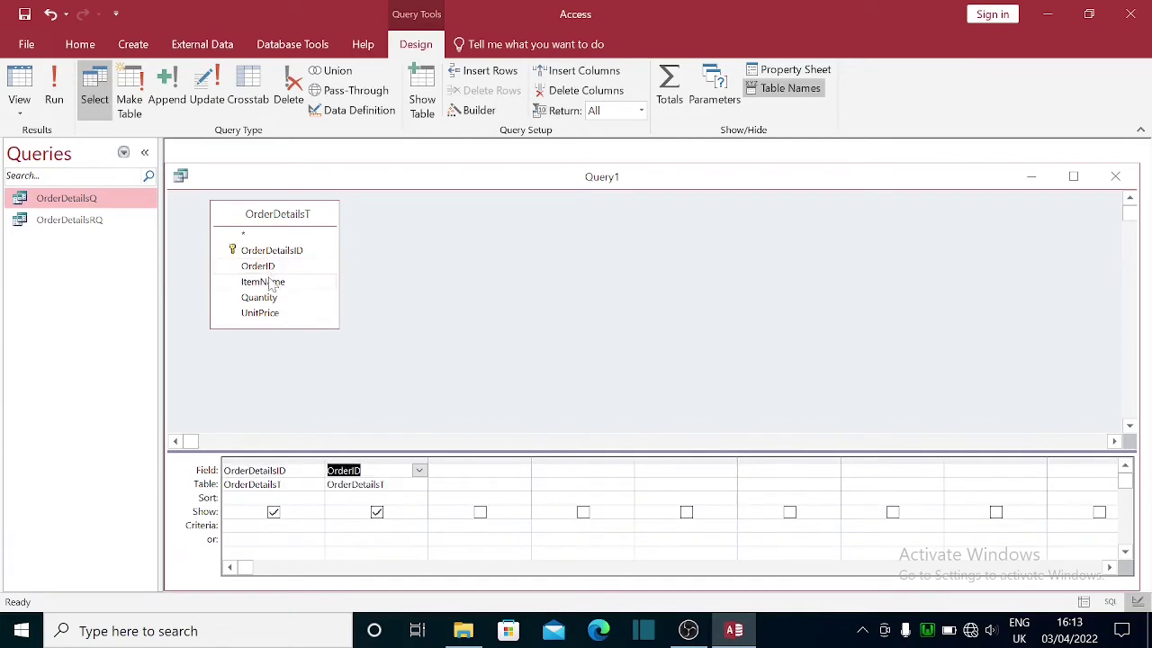
double_click(270, 283)
double_click(273, 298)
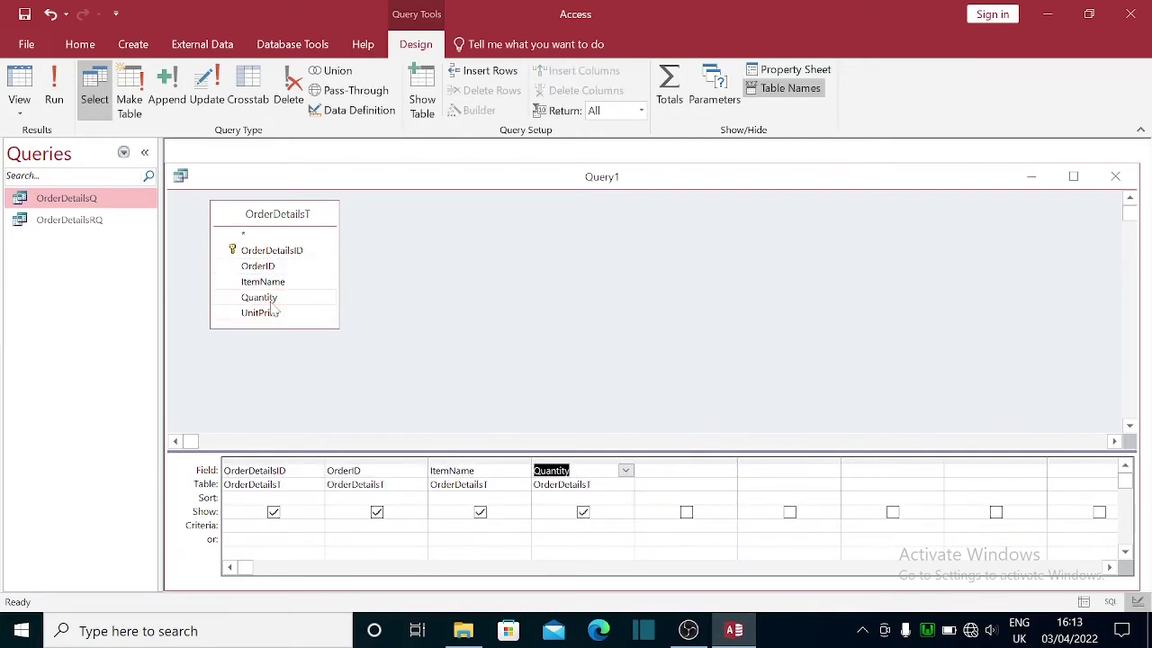
double_click(261, 313)
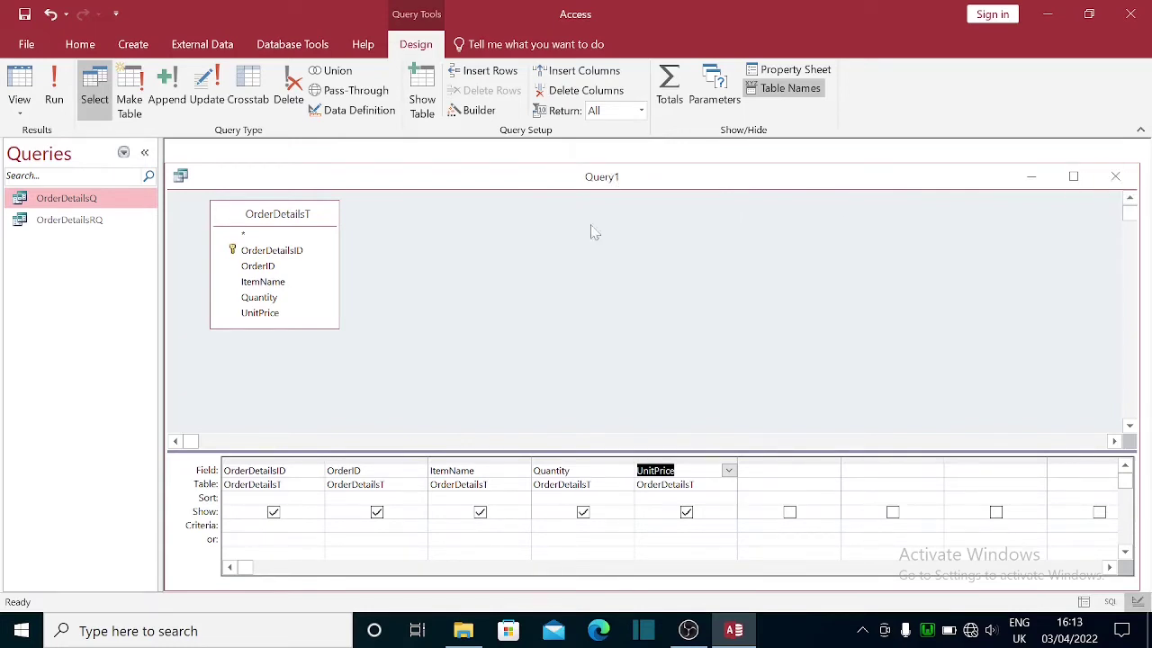
Save the new query as Parater_Query, and run it once to review its records before closing it.
left_click(1116, 176)
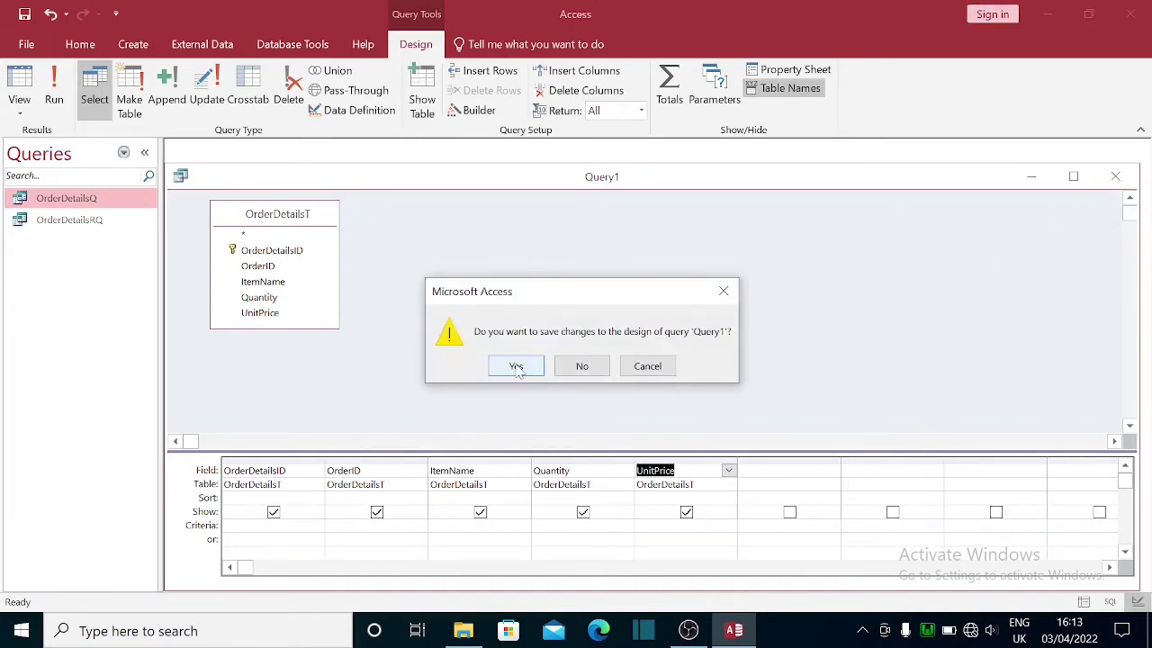
left_click(516, 367)
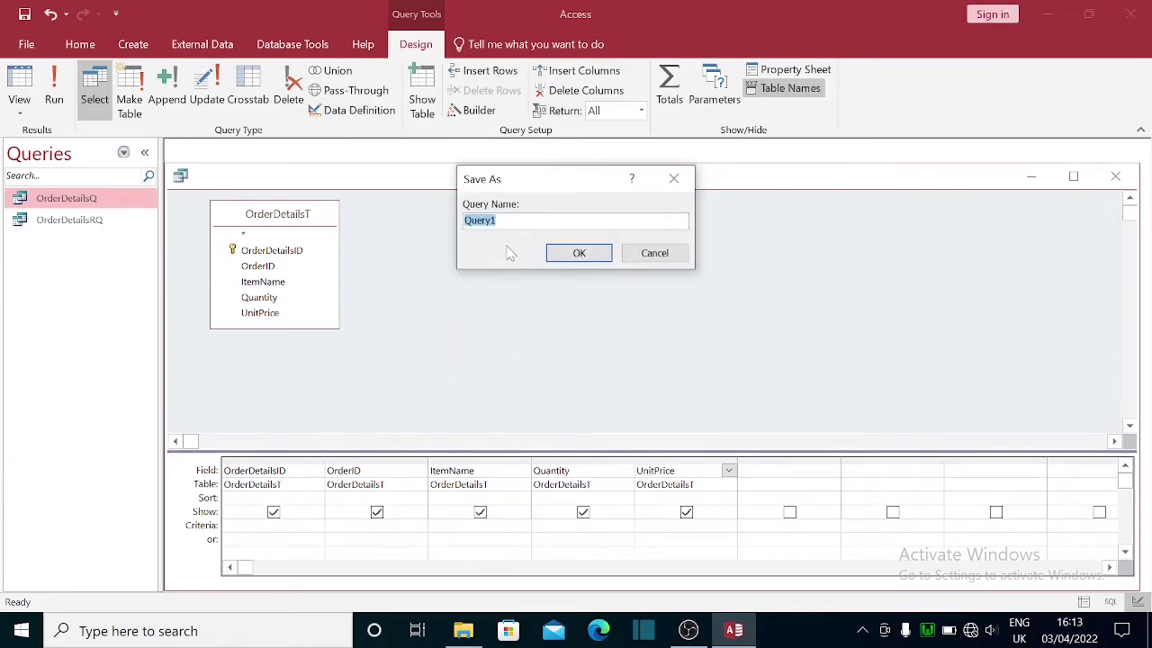
type("Parater_")
left_click(579, 253)
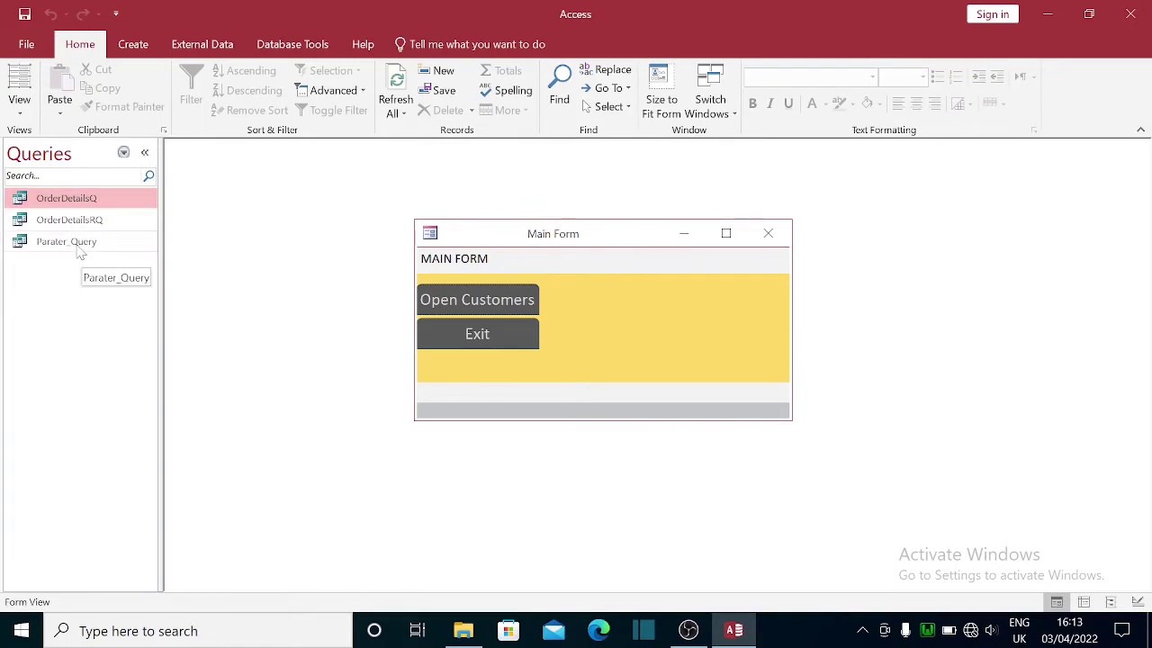
double_click(78, 248)
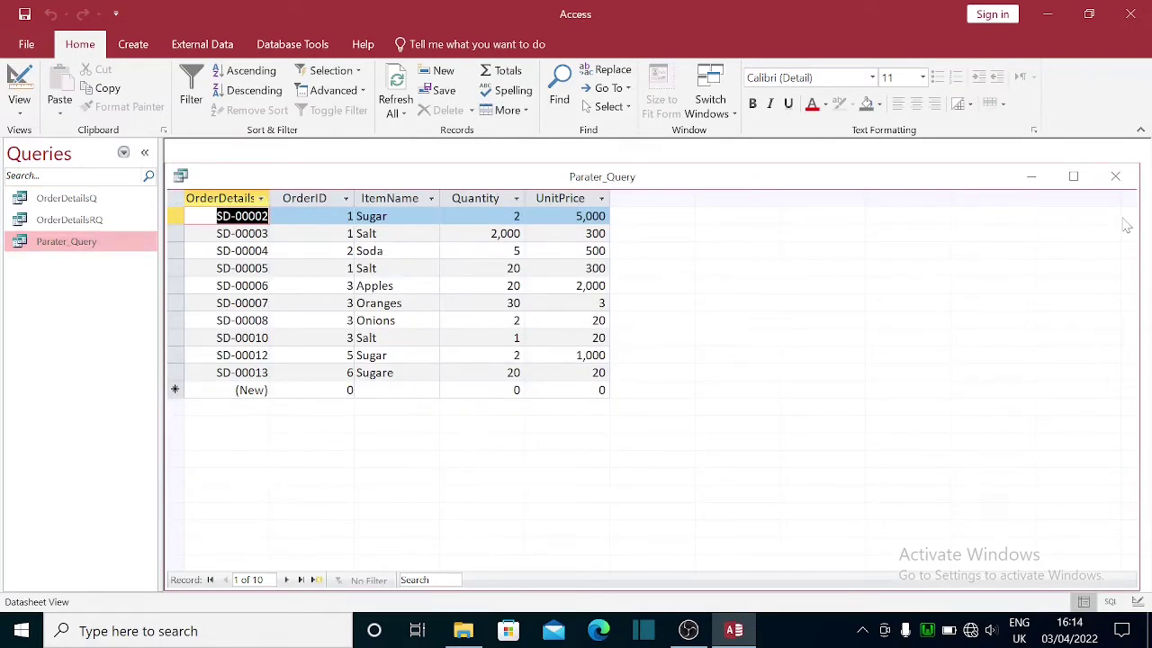
left_click(1115, 178)
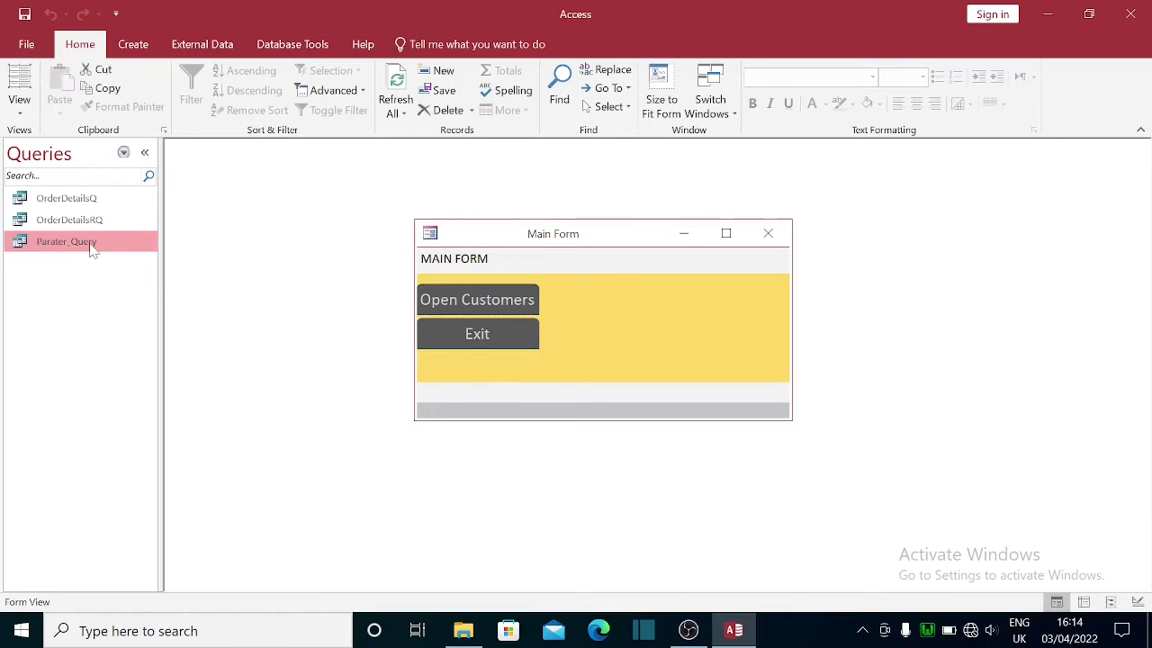
In the design of Parater_Query, set the ItemName criteria to [Please enter product name], and save and close the query.
right_click(92, 250)
left_click(137, 279)
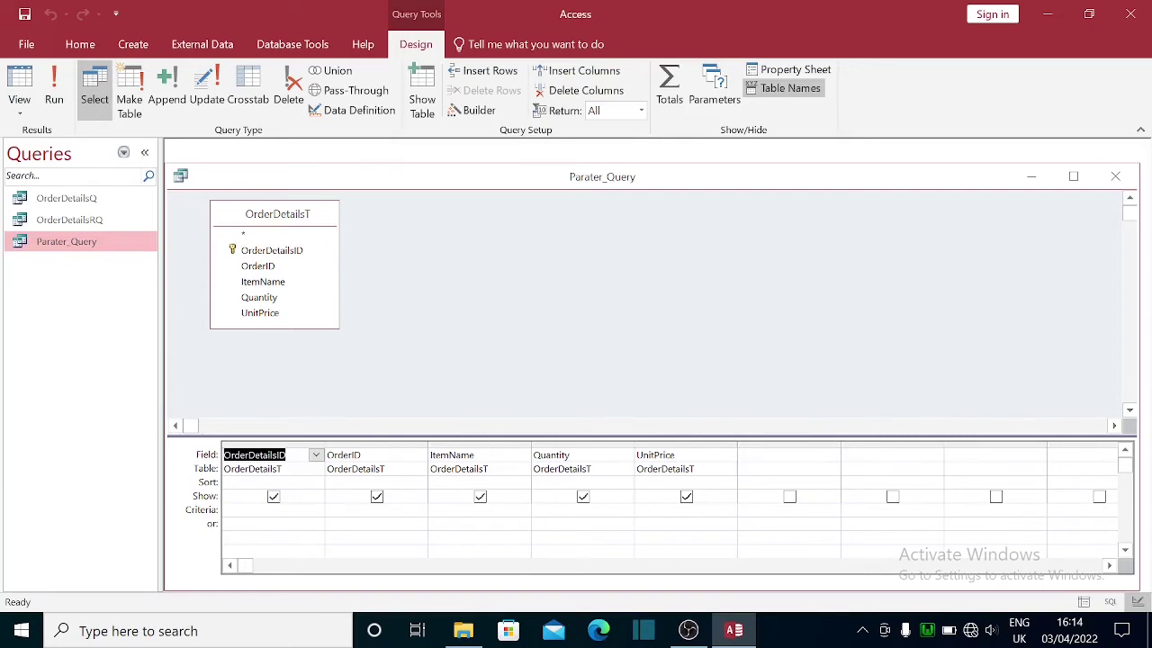
left_click(431, 509)
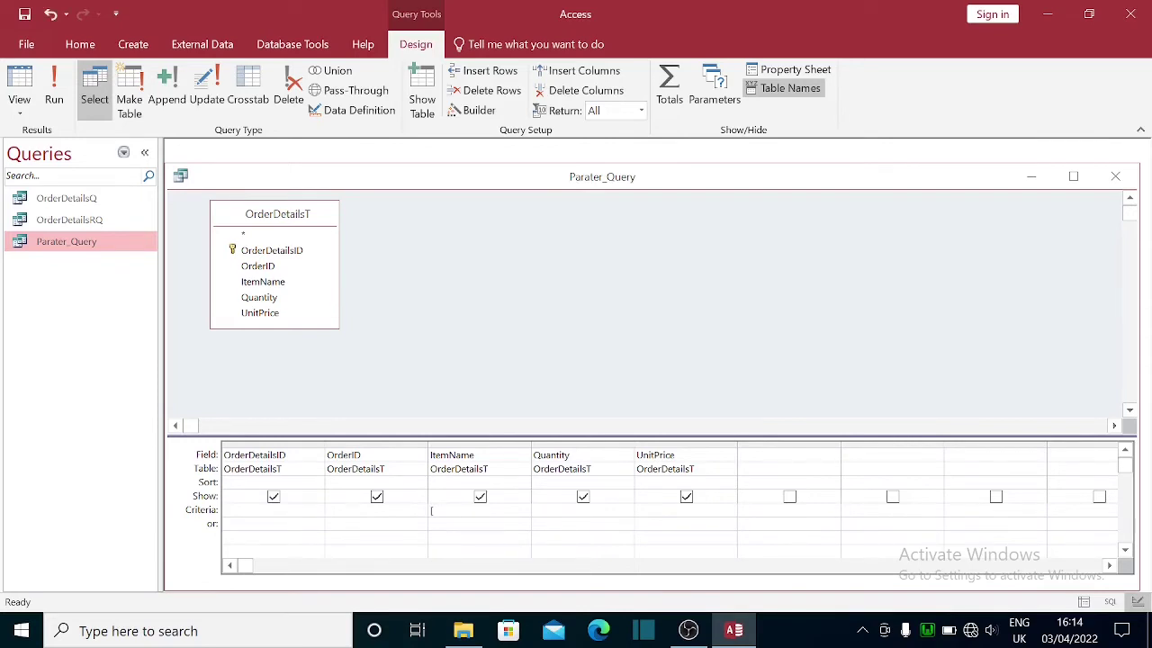
type("[P")
key("BackSpace")
key("BackSpace")
type("name")
left_click(485, 469)
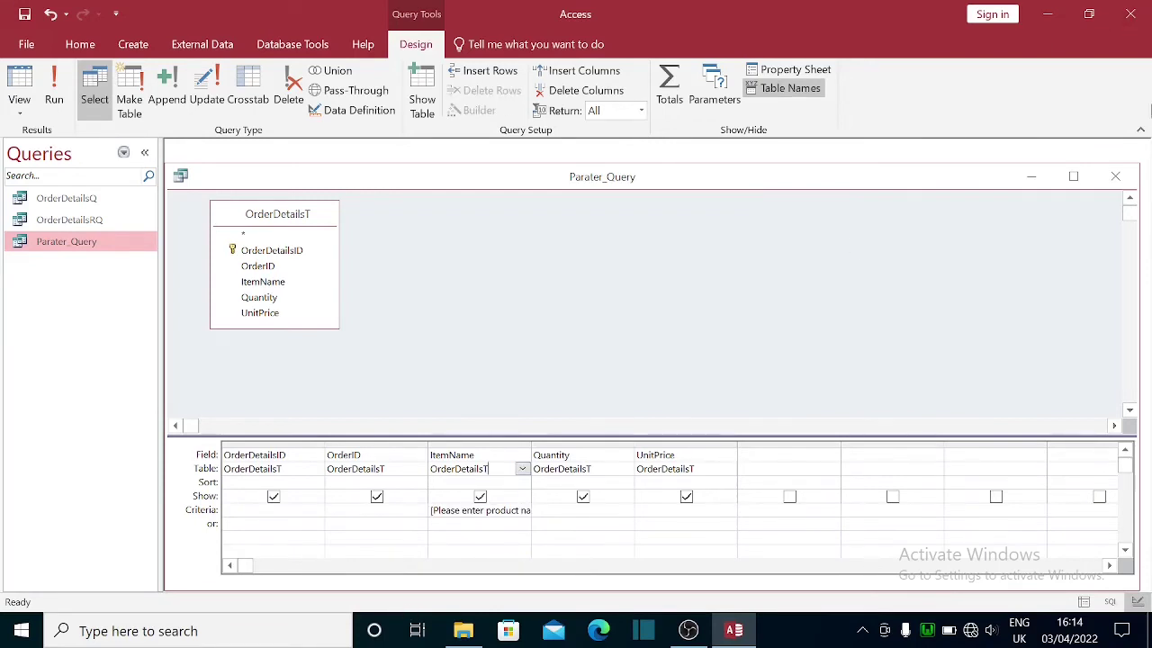
left_click(1116, 179)
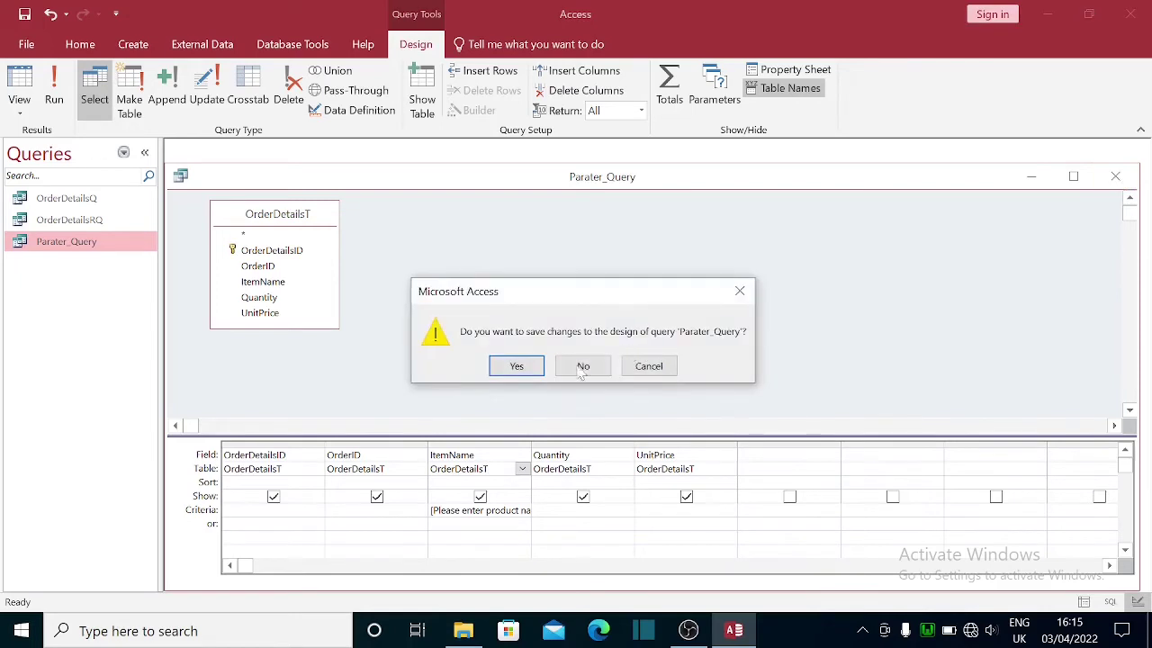
left_click(517, 367)
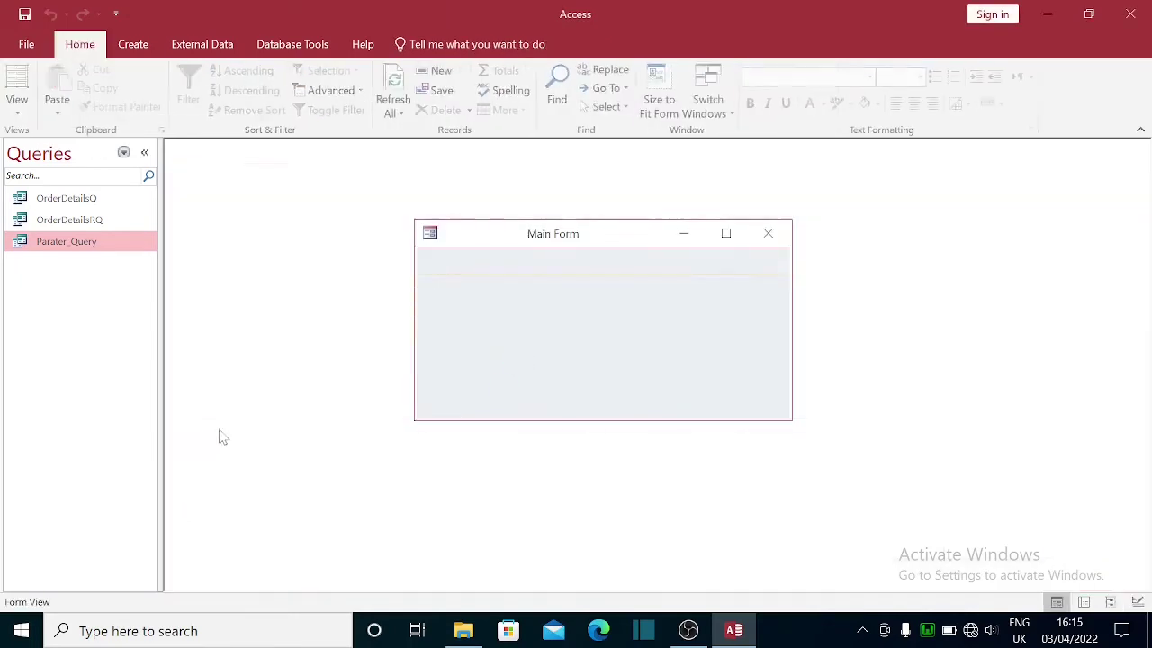
Run Parater_Query with sugar as the product name, review the matching records and close the results.
left_click(79, 254)
double_click(79, 254)
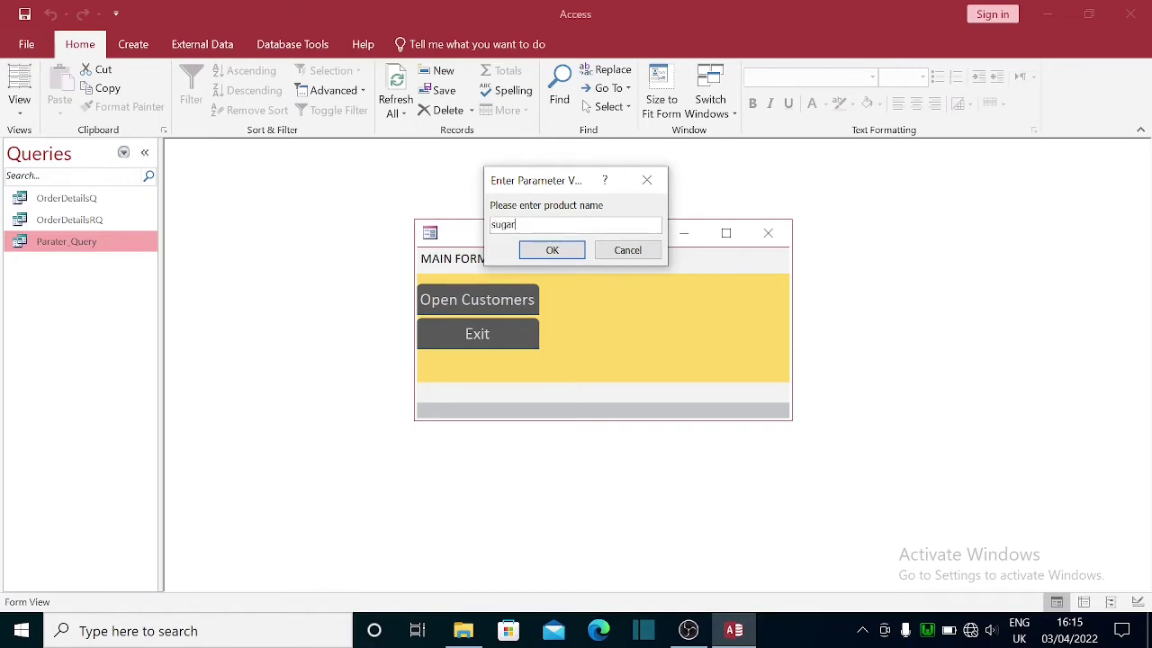
left_click(559, 251)
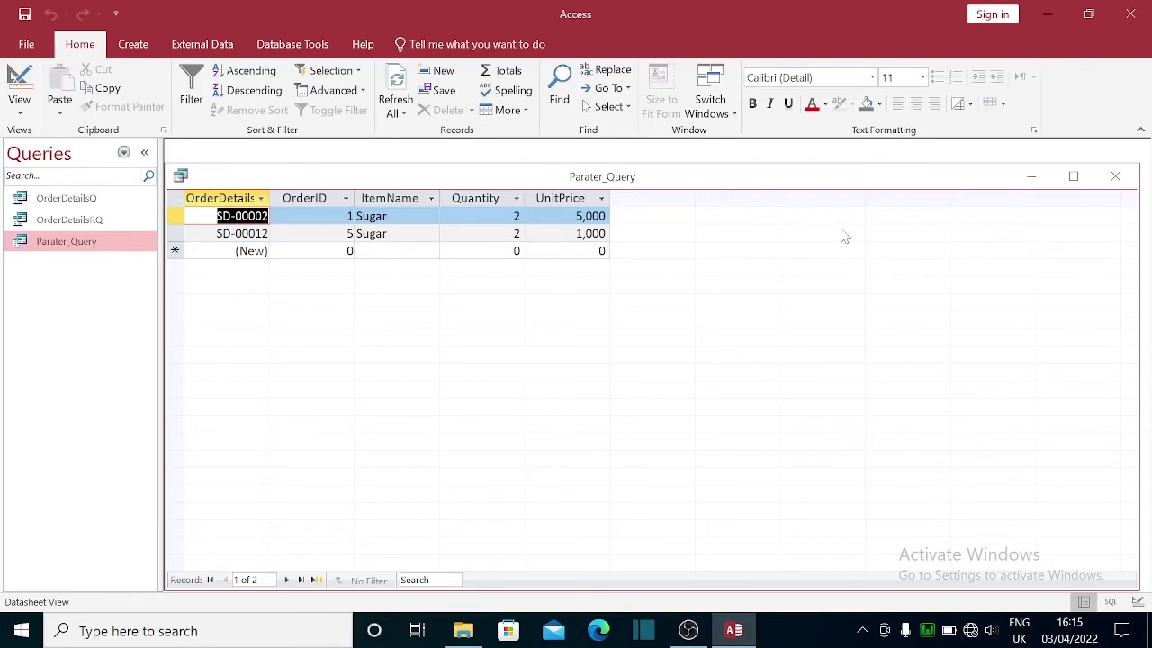
left_click(1115, 176)
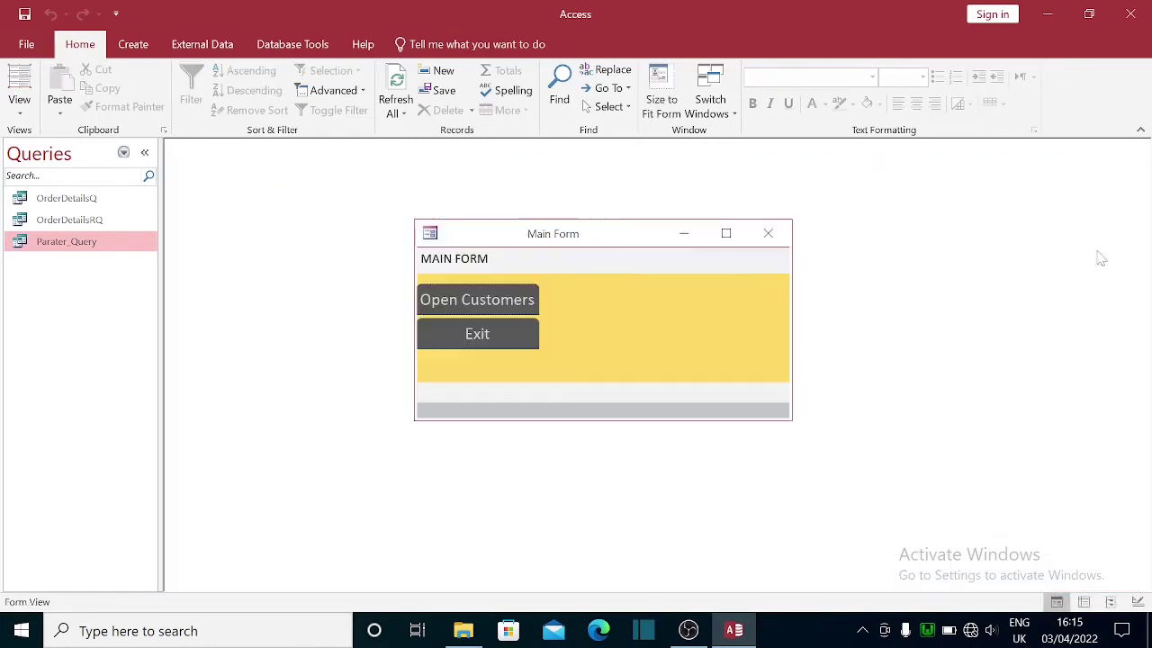
Run Parater_Query with the product name left blank to check how it handles an empty entry, and close the results.
double_click(76, 243)
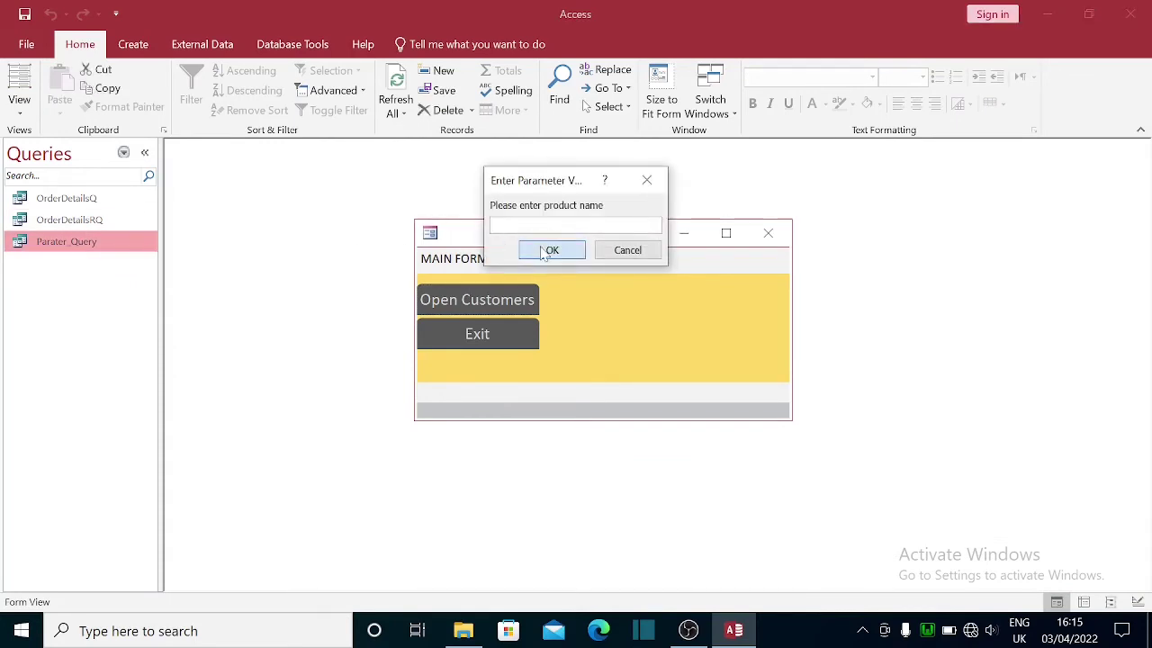
left_click(549, 250)
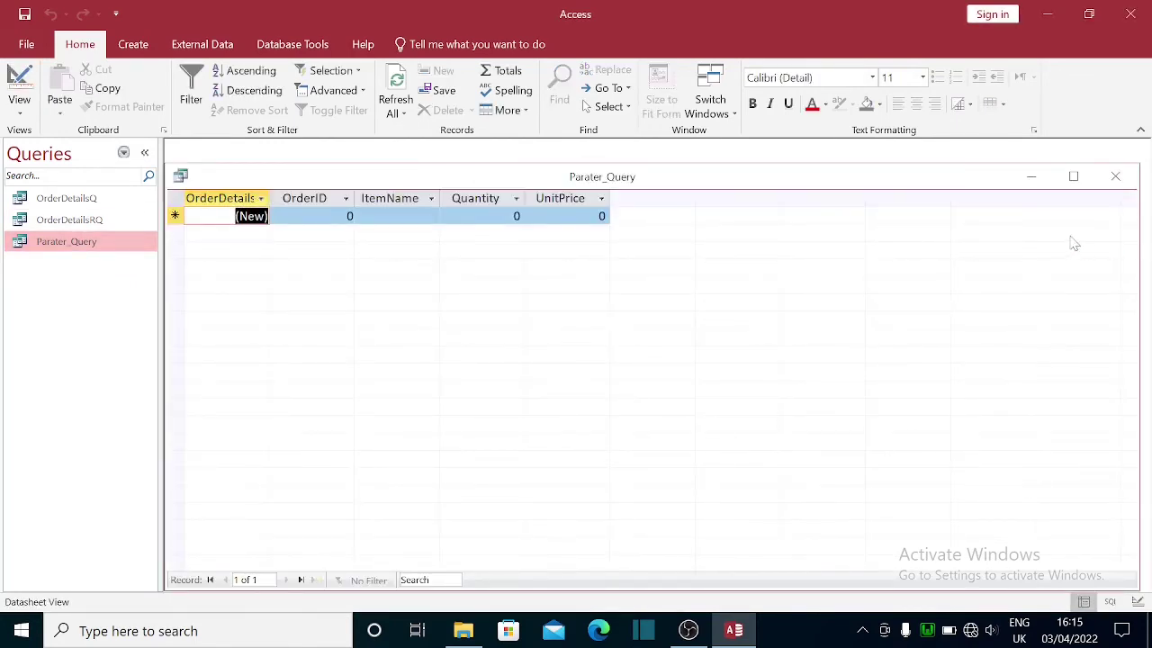
left_click(1115, 177)
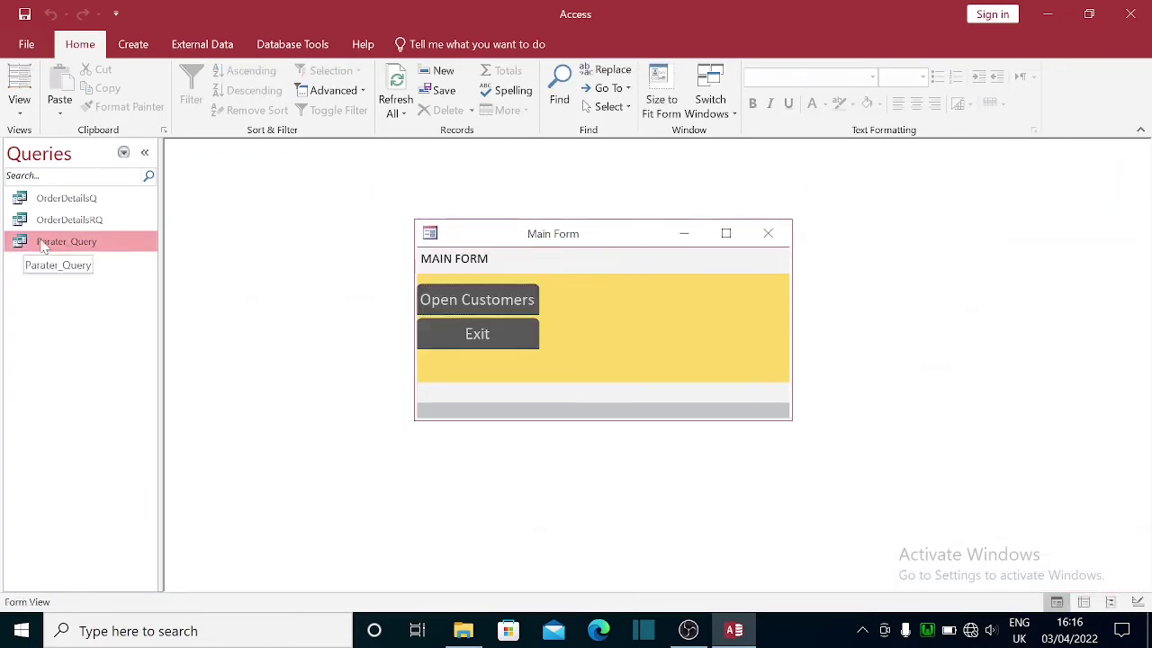
Reopen Parater_Query, cancelling the first prompt, and run it with Salt as the product name before closing the results.
double_click(42, 244)
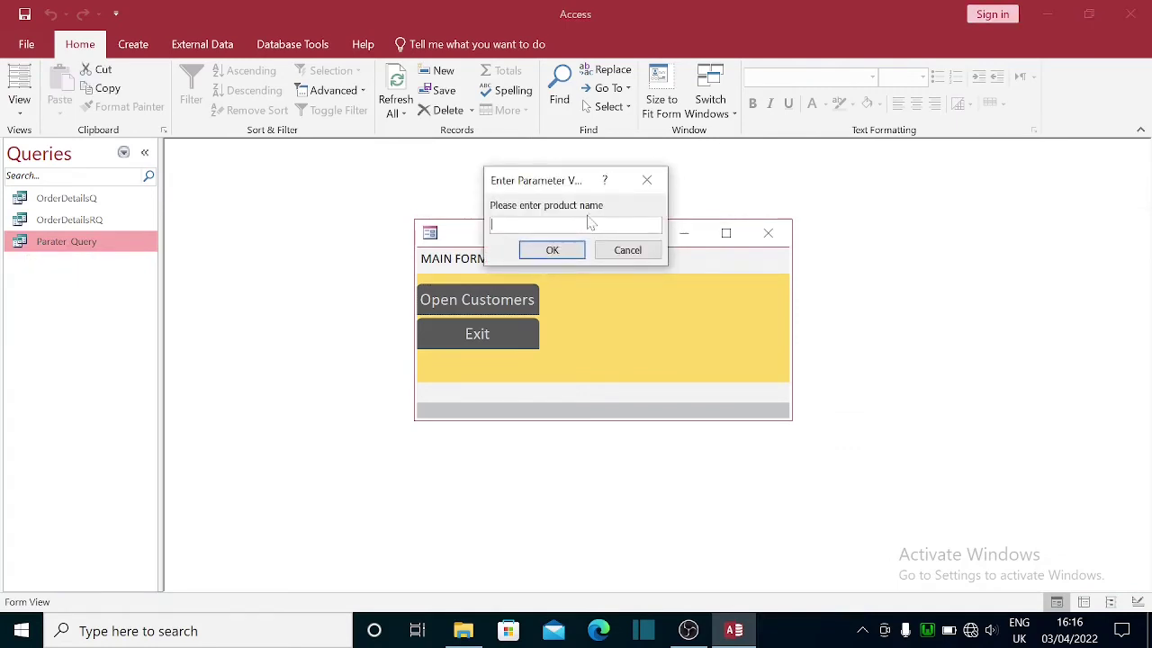
left_click(628, 251)
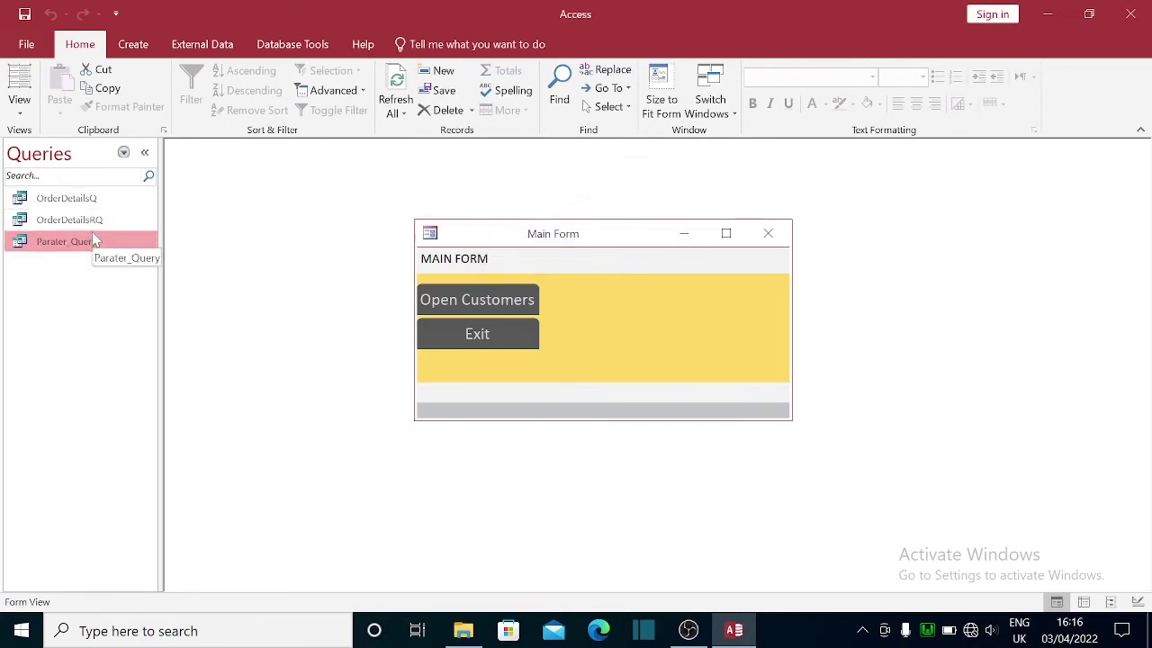
double_click(80, 248)
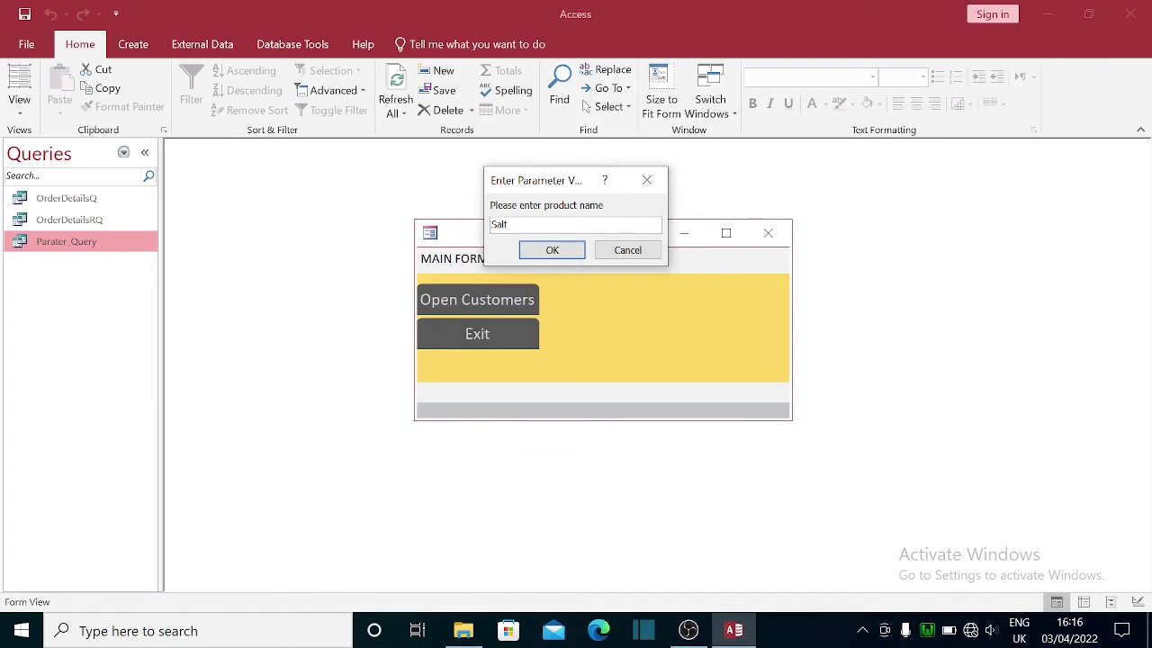
left_click(548, 250)
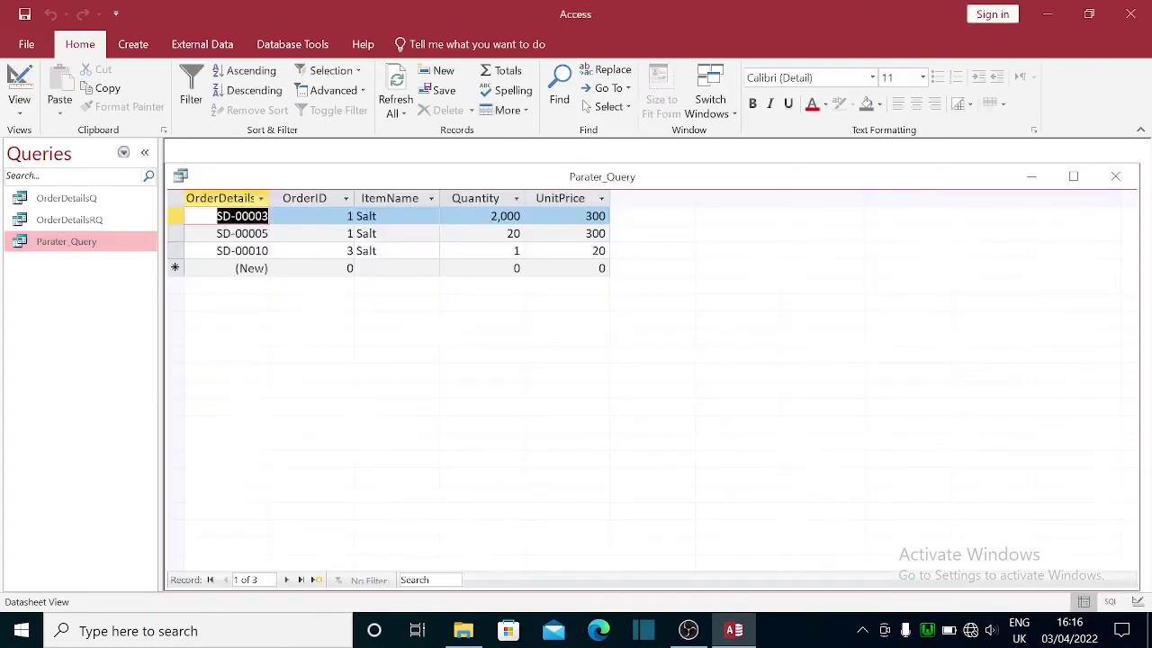
left_click(1115, 176)
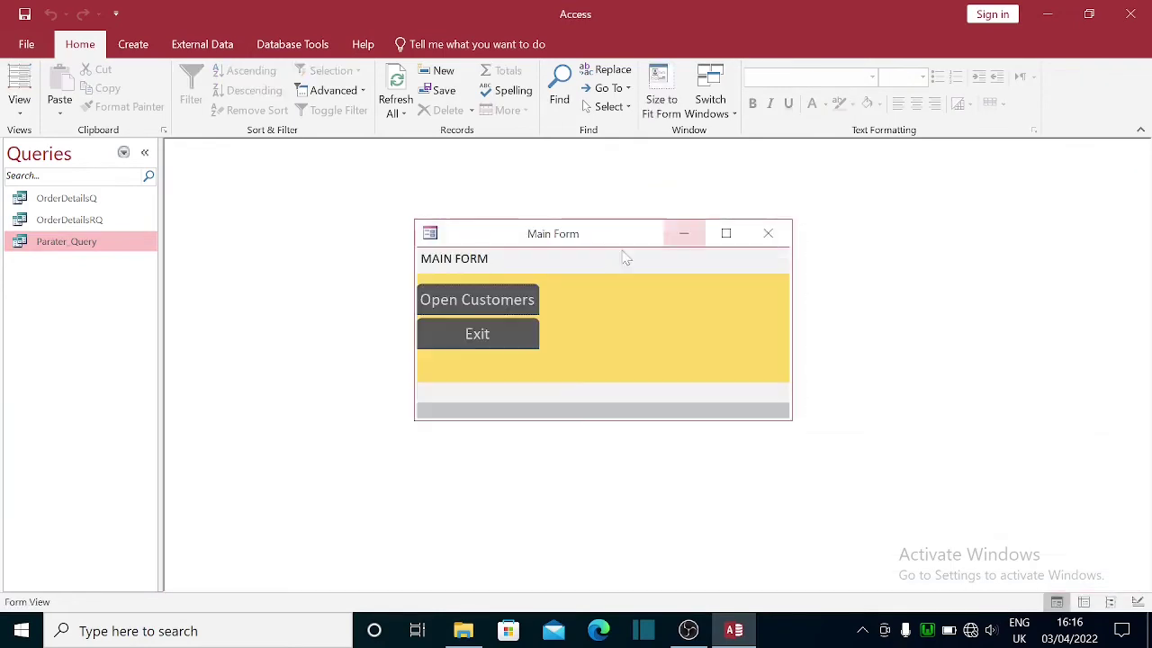
Run Parater_Query with the product name in lowercase as salt, review the records and close the results.
double_click(44, 241)
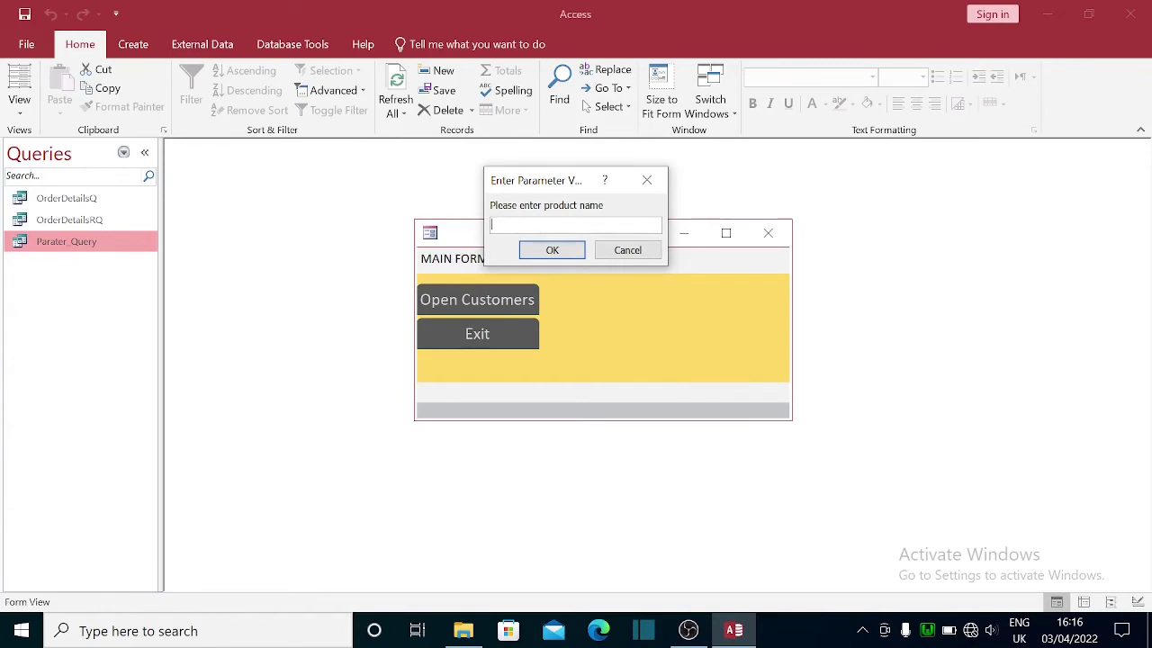
type("salt")
left_click(538, 254)
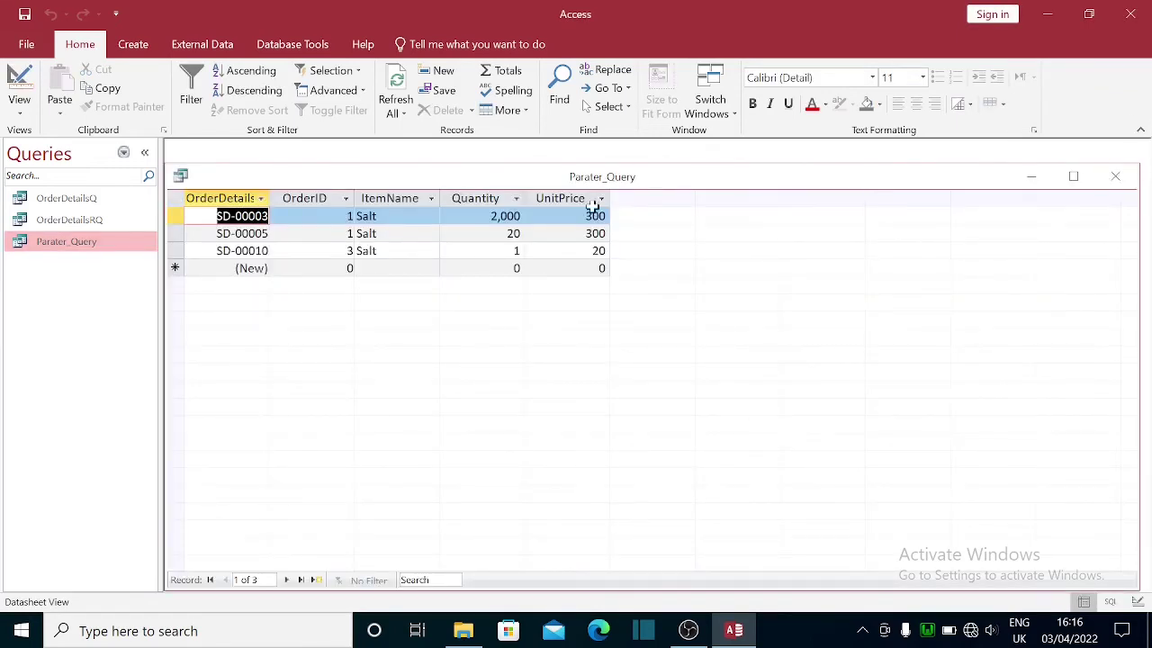
left_click(1113, 179)
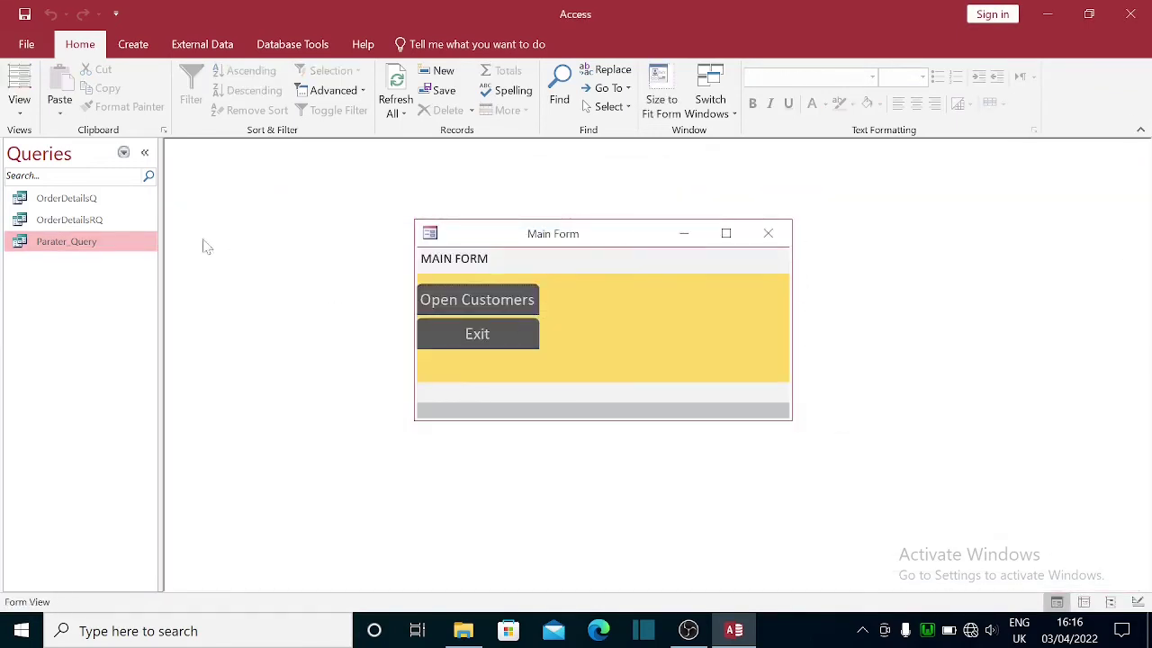
Run Parater_Query with the product name in capitals as SALT to check case sensitivity, and close the results.
double_click(88, 245)
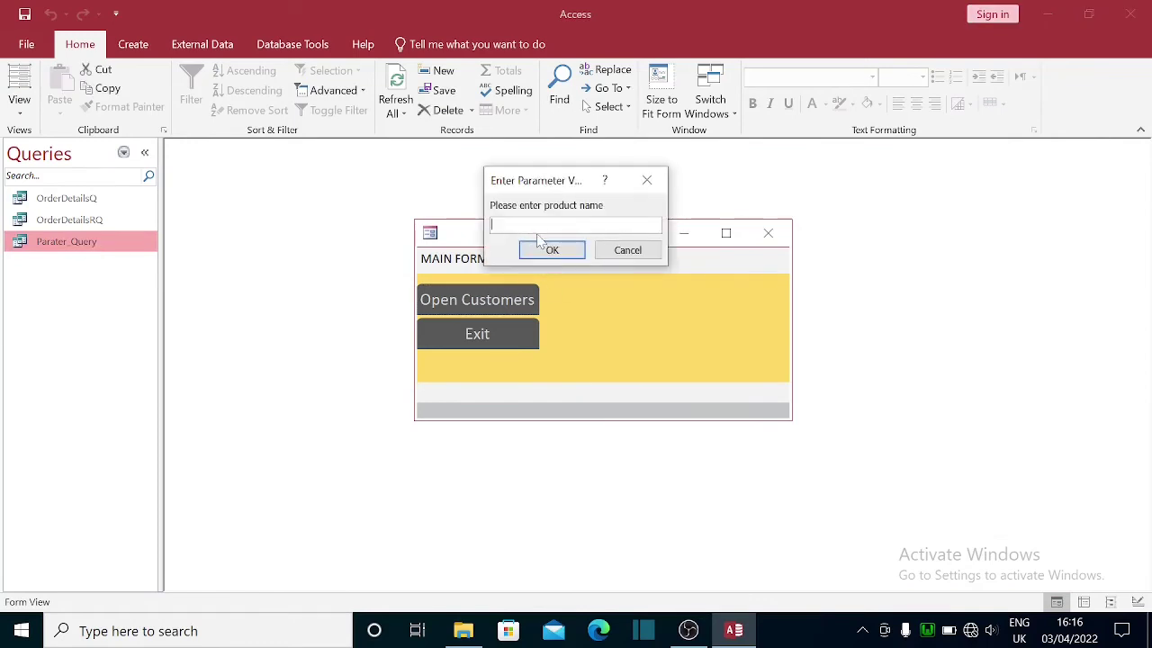
key("Caps_Lock")
type("SALT")
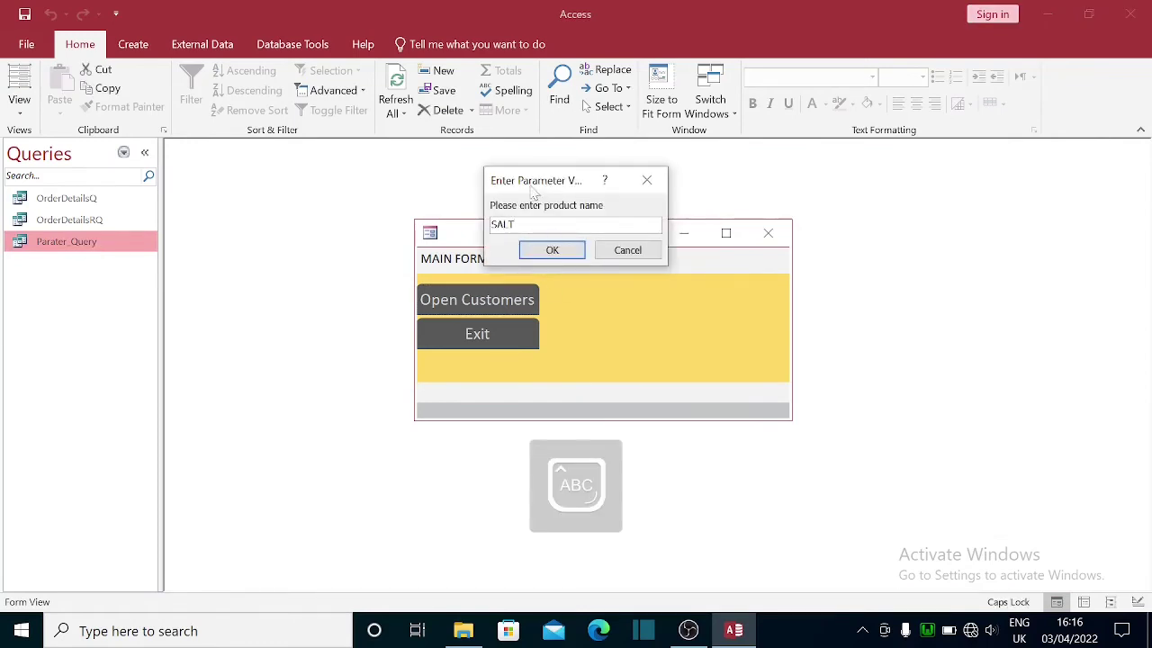
left_click(552, 250)
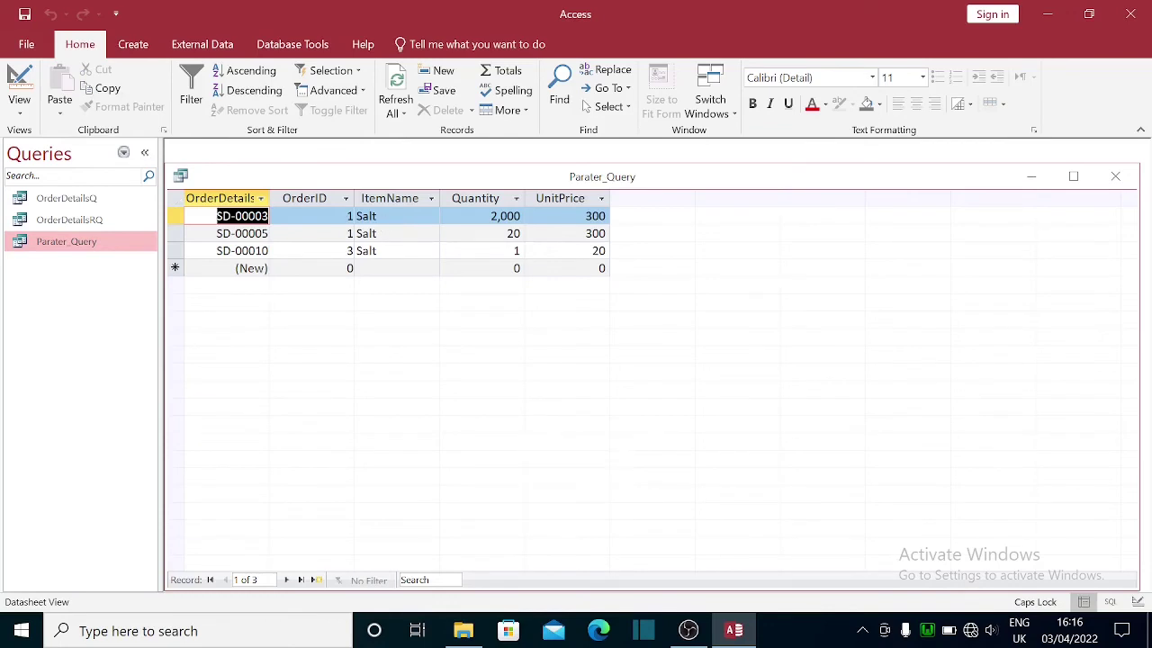
left_click(1131, 180)
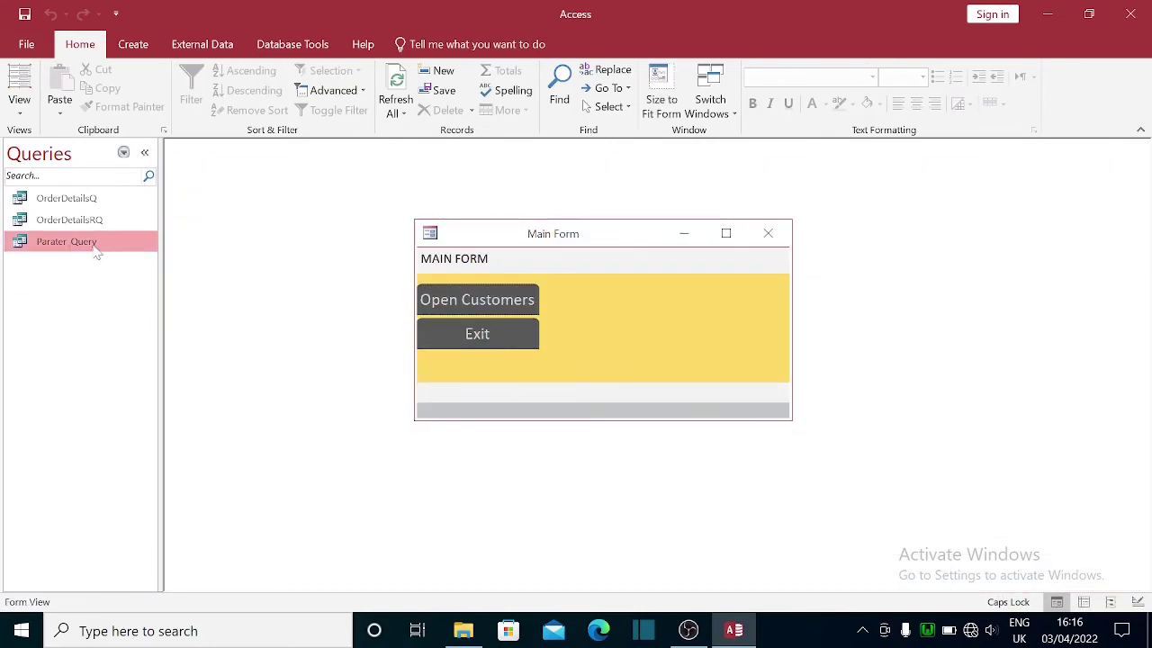
Rename the query Parater_Query as Product-Q.
right_click(69, 241)
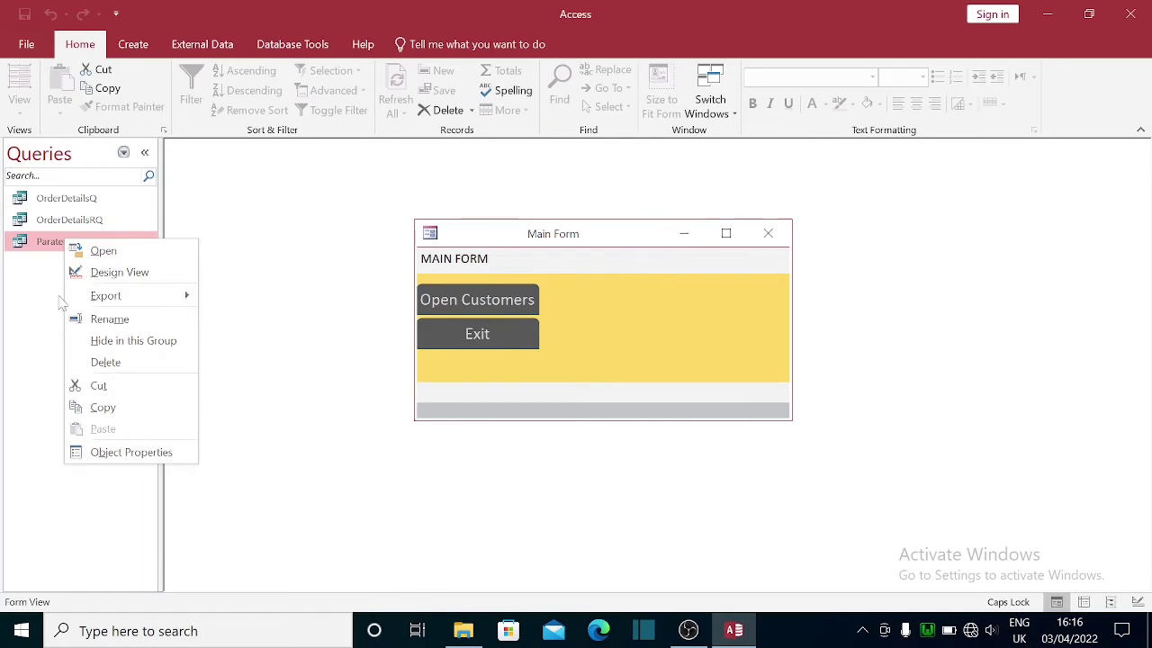
right_click(62, 251)
right_click(61, 241)
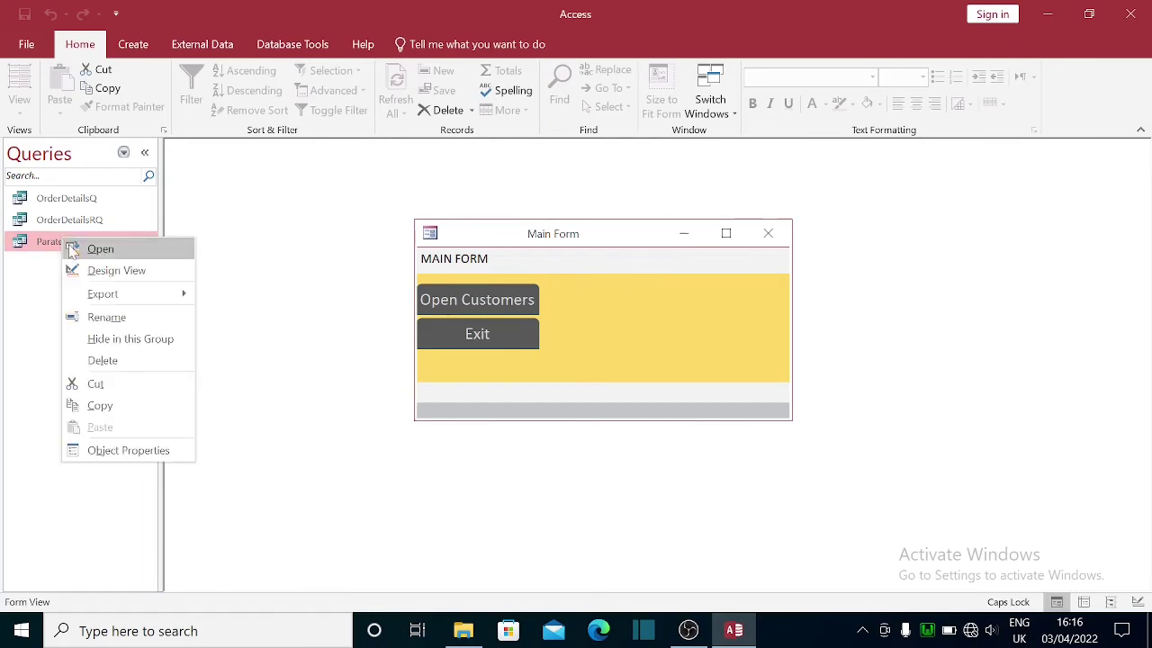
left_click(122, 317)
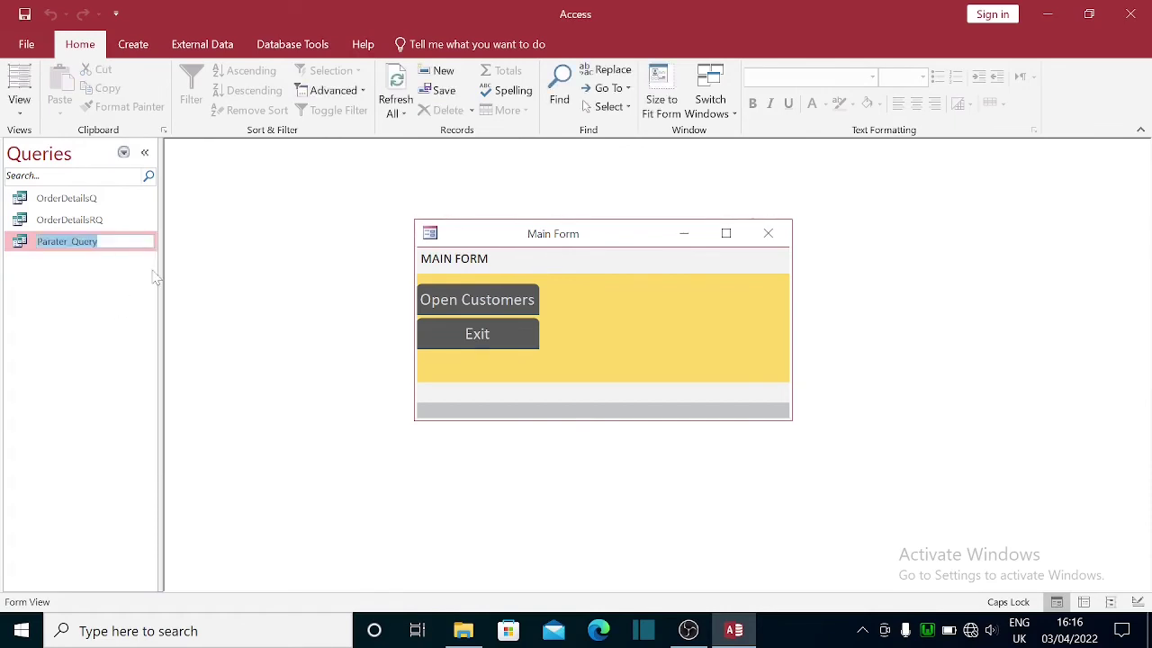
type("Product")
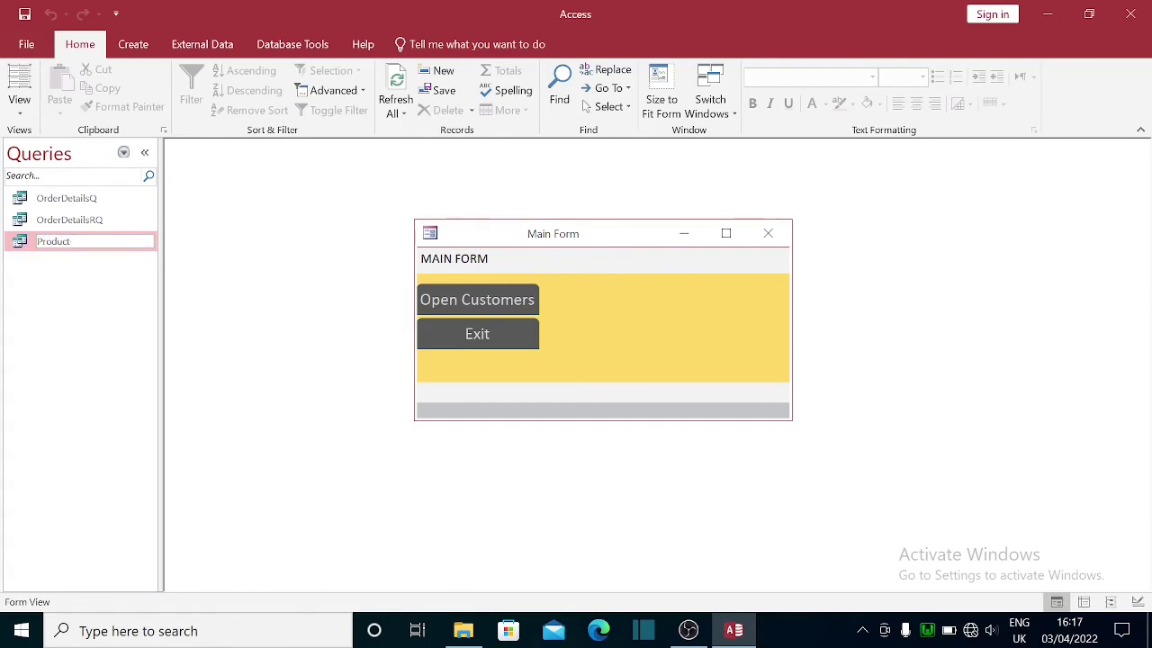
type(" Q")
key("Return")
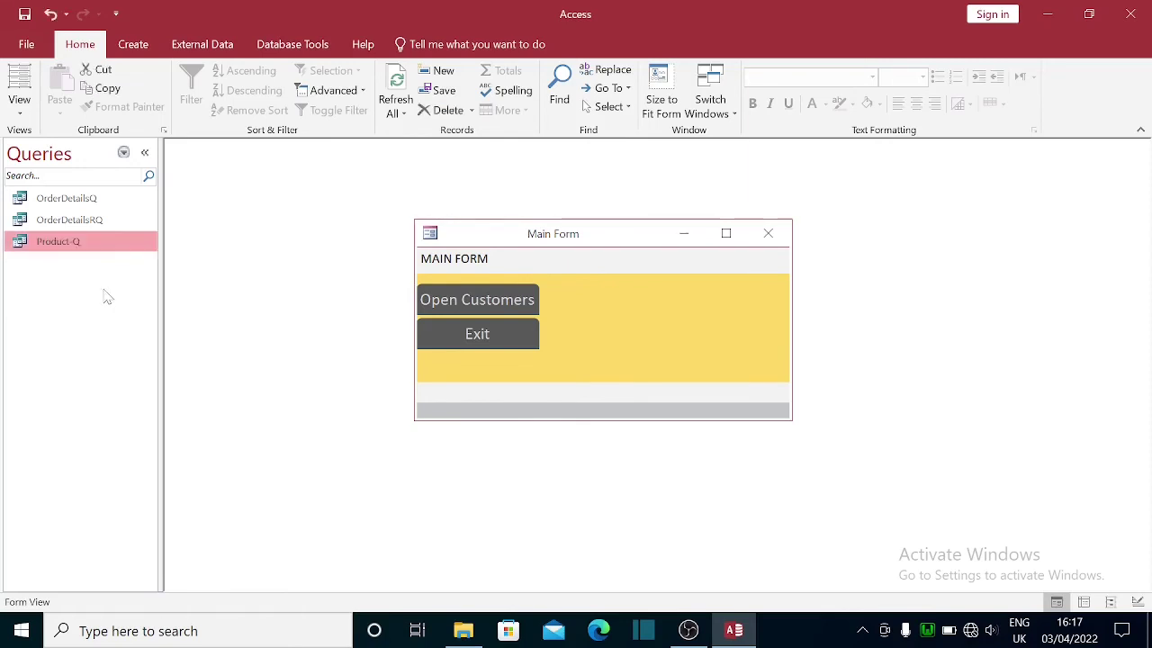
Open the Product-Q query to check its product name prompt, and cancel the prompt without entering a value.
double_click(45, 248)
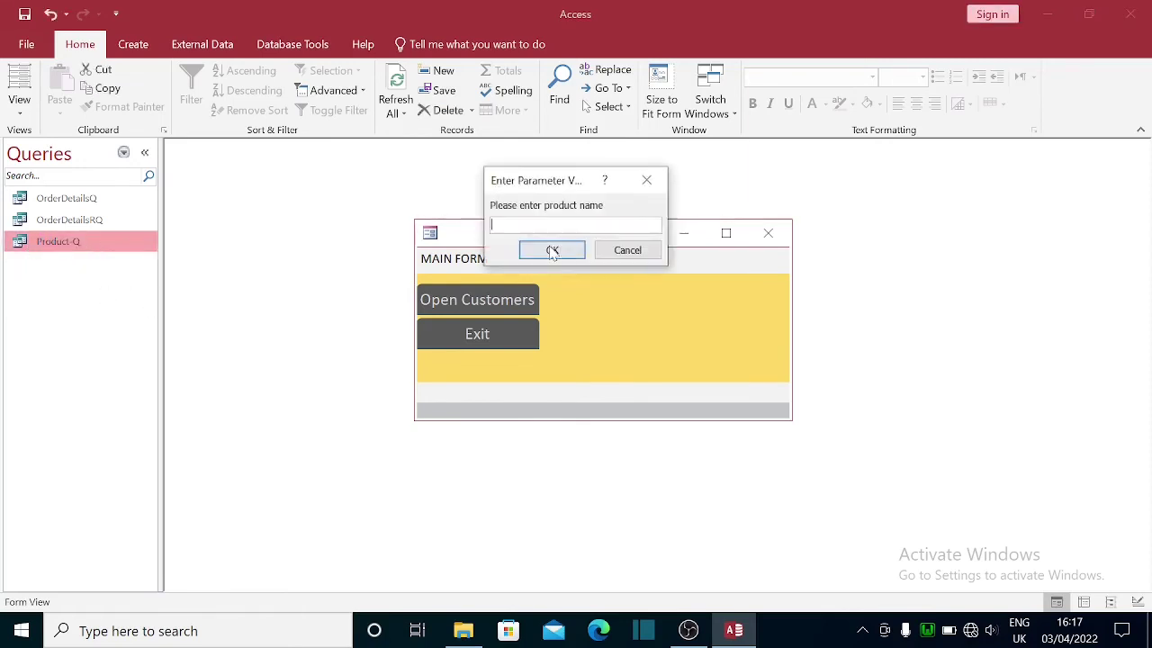
left_click(629, 251)
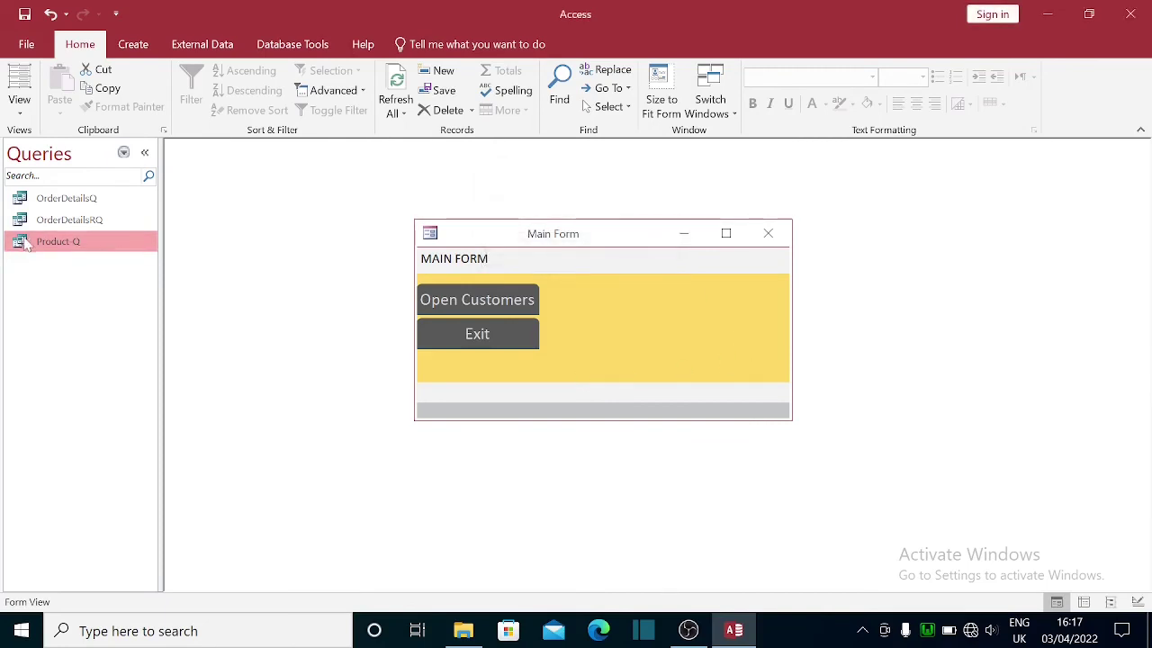
Bring up the available actions for the Product-Q query in the list of queries.
right_click(76, 252)
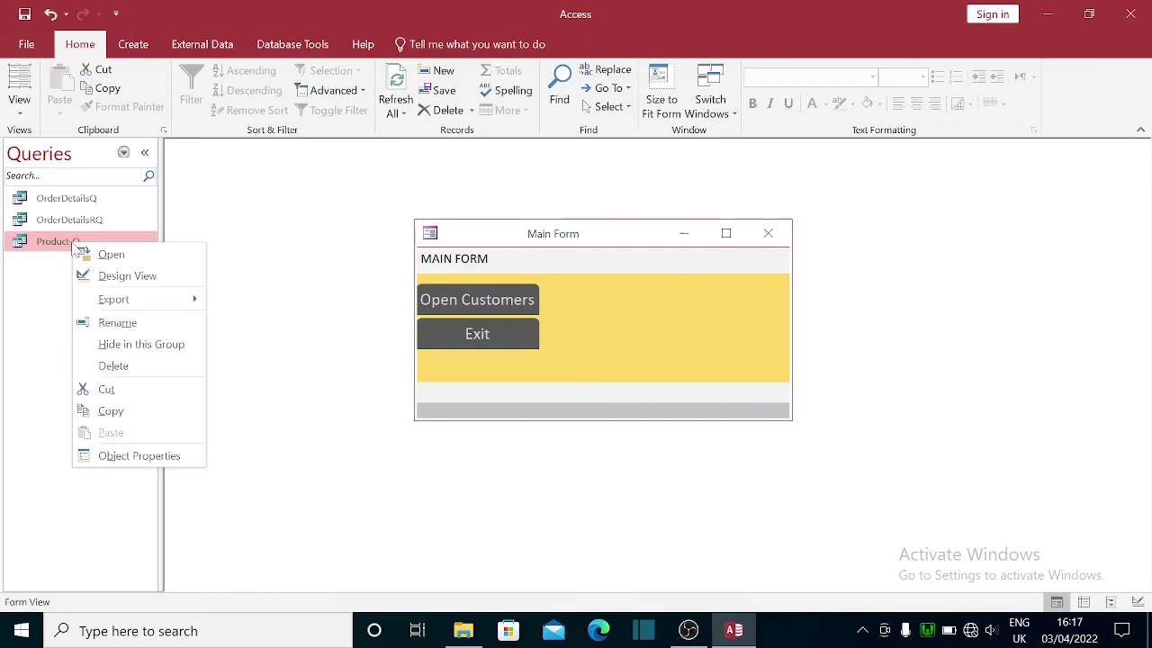